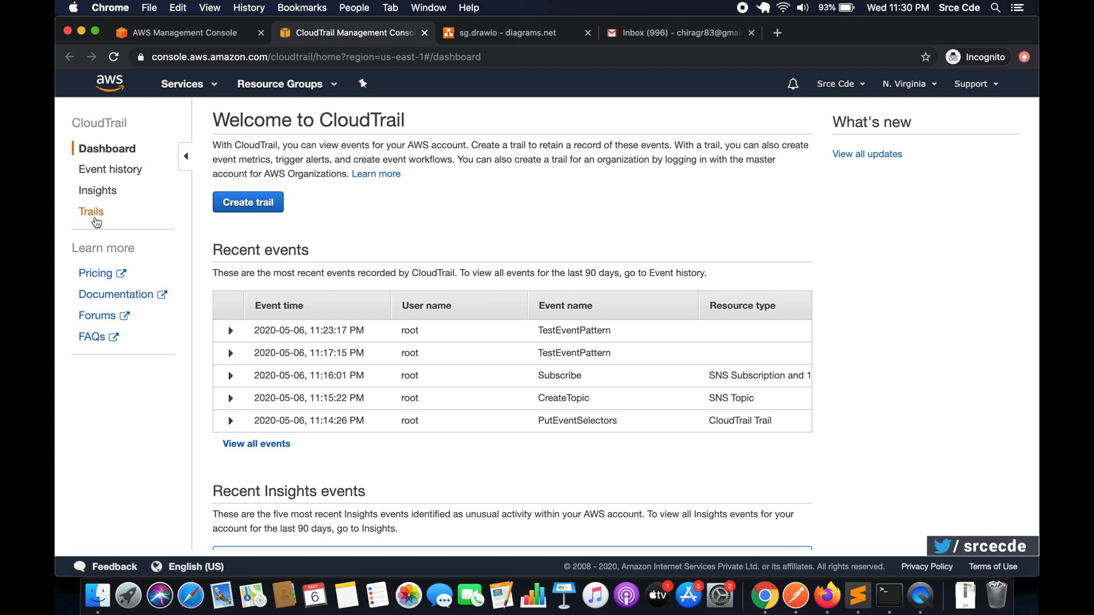
- Start a new CloudTrail trail named seg-trail and choose not to apply it to all regions
click(254, 206)
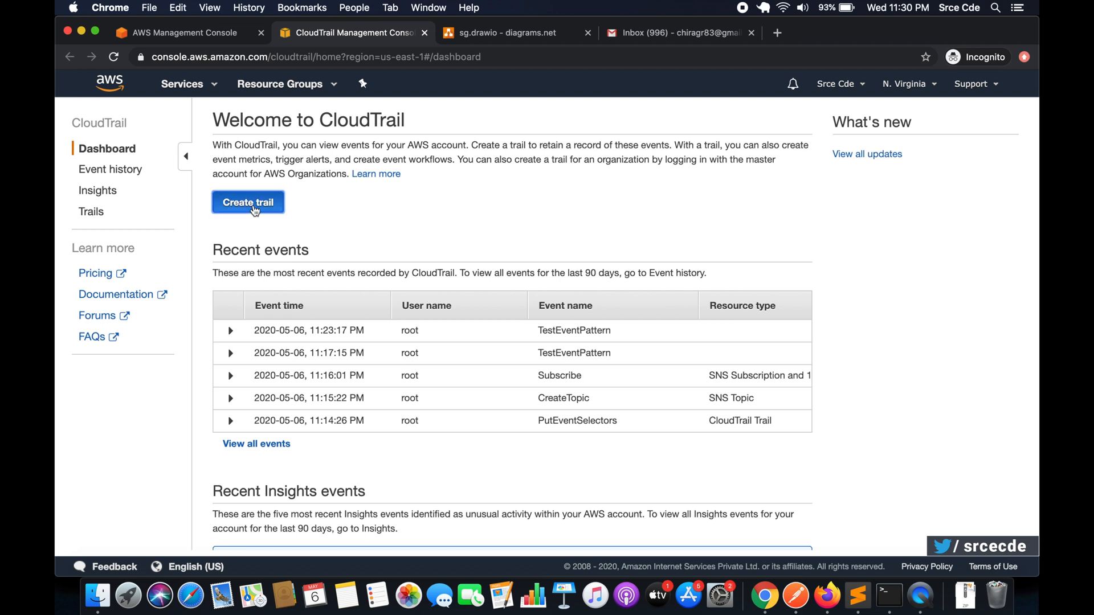
click(393, 186)
text(sg)
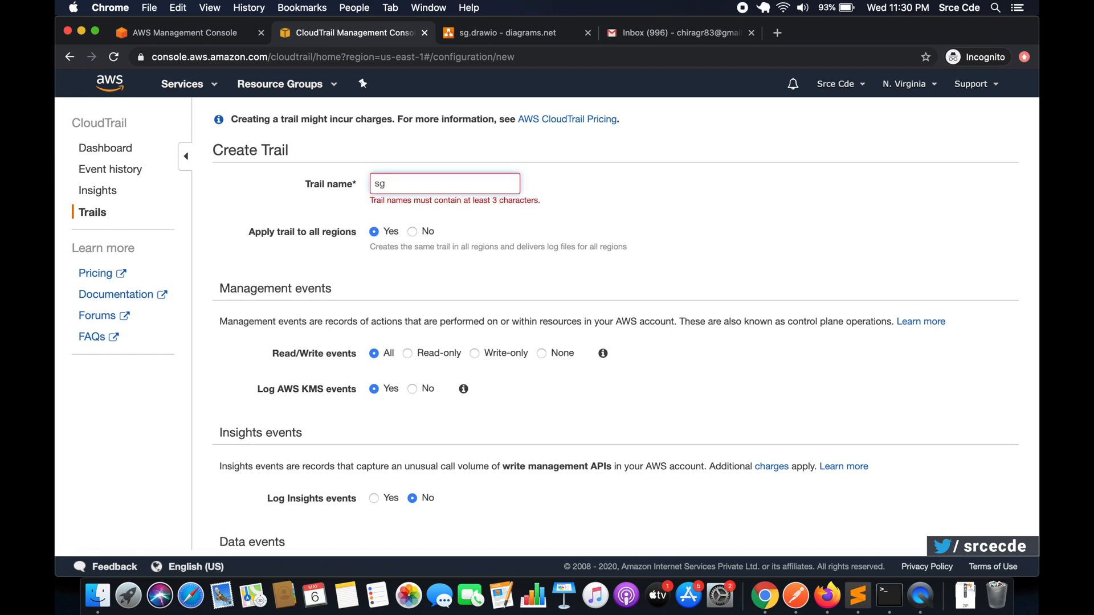
key(BackSpace)
text(eg)
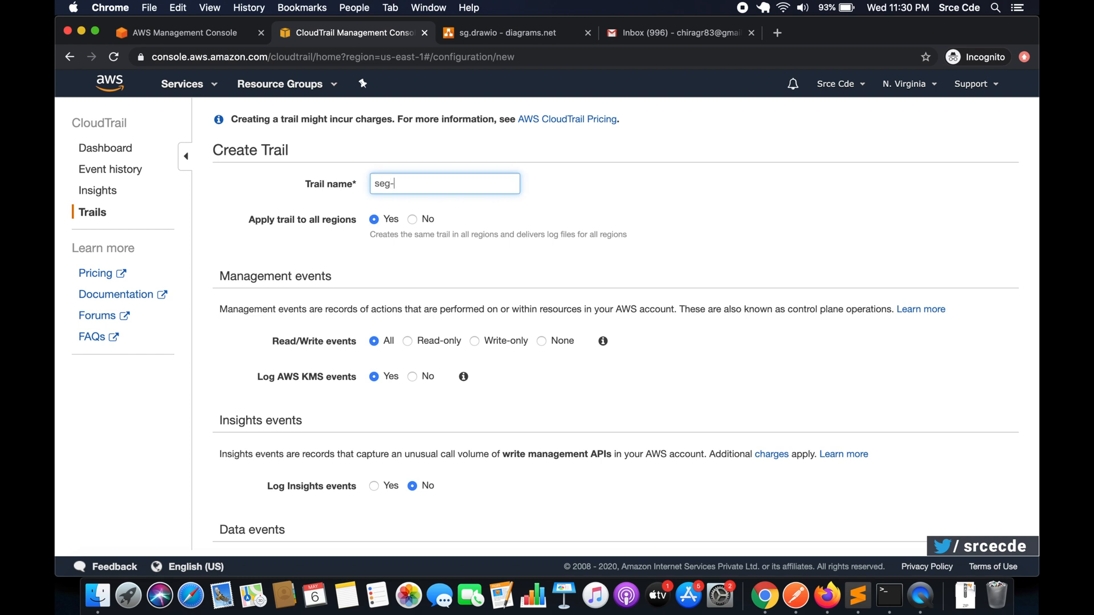
text(-trail)
scroll(268, 223, down, 1)
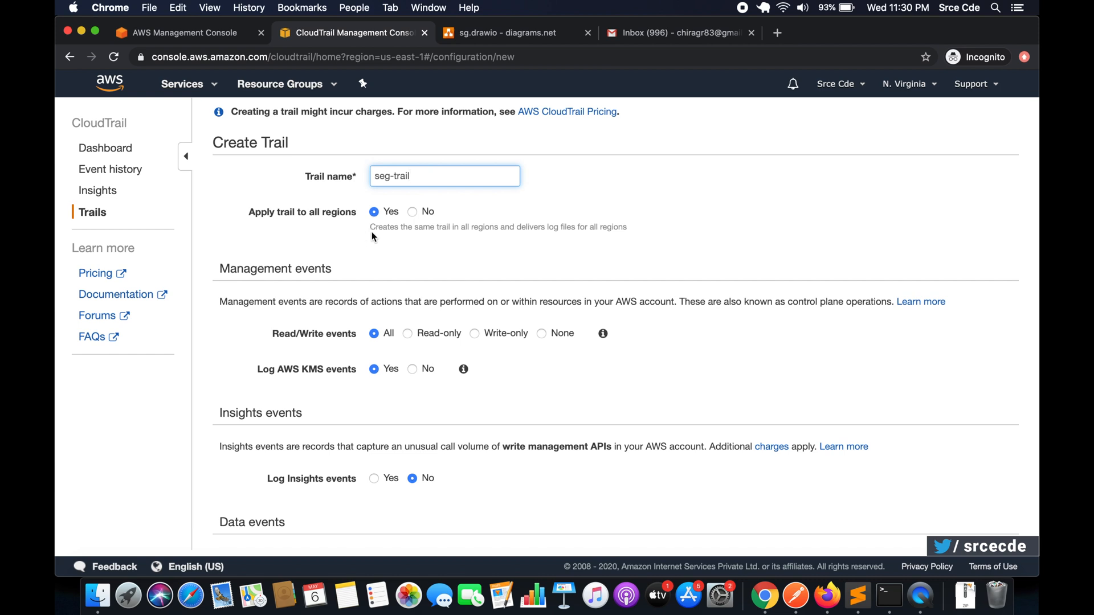
click(412, 213)
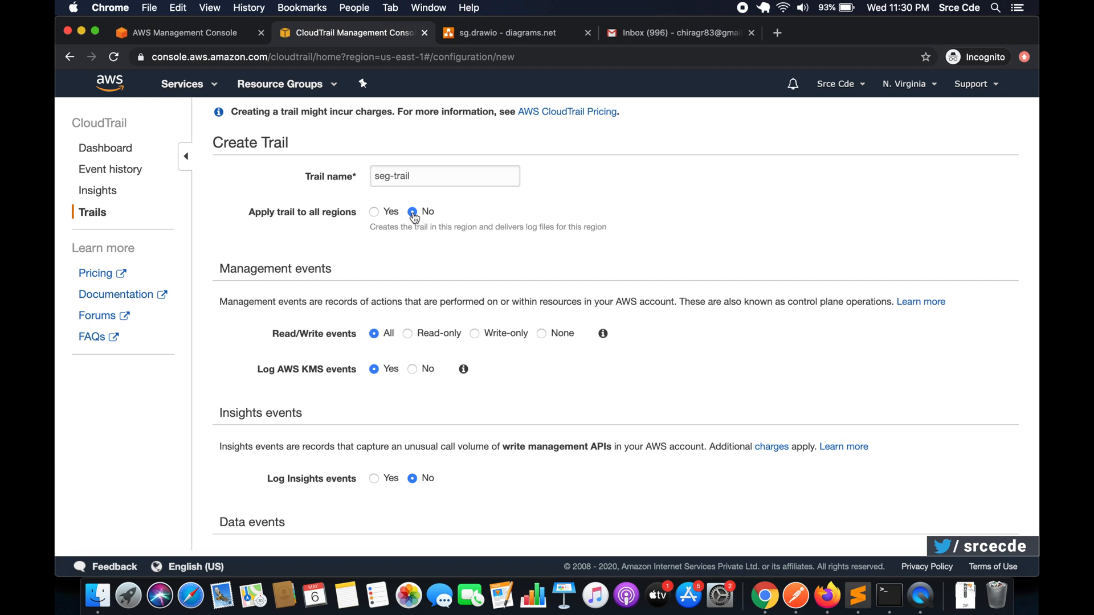
- Review the new trail's management, Insights and data event settings down to the storage location section
scroll(498, 265, down, 2)
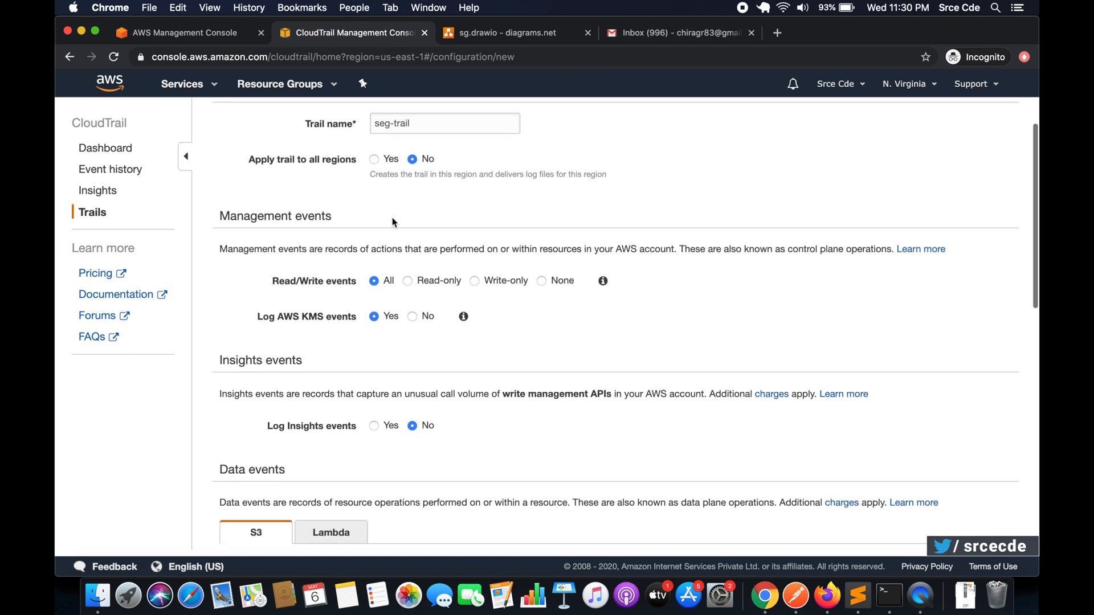
scroll(392, 222, down, 1)
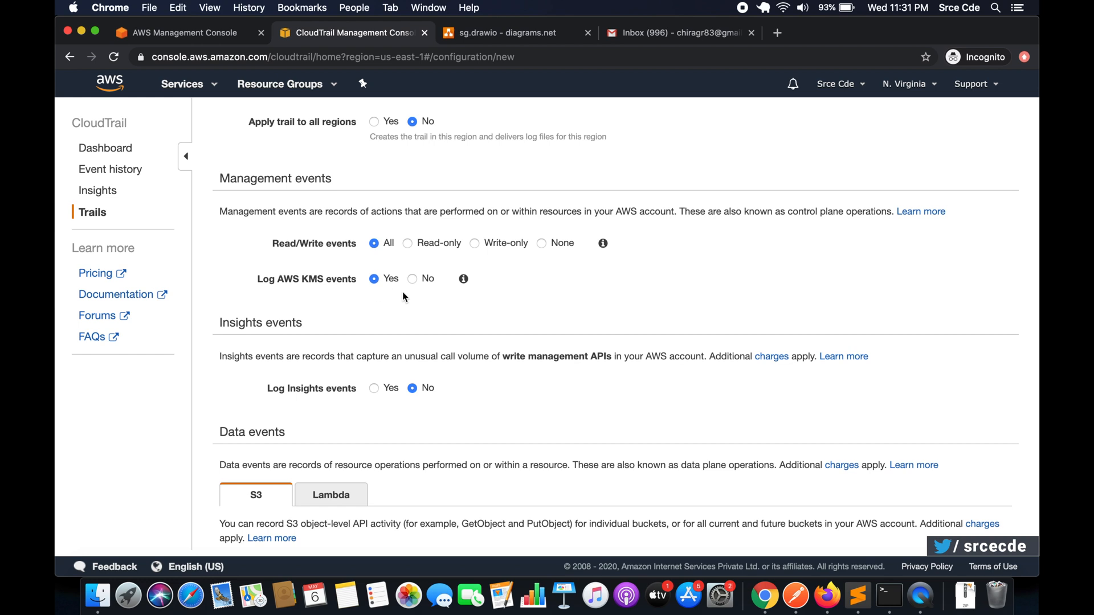
scroll(437, 313, down, 2)
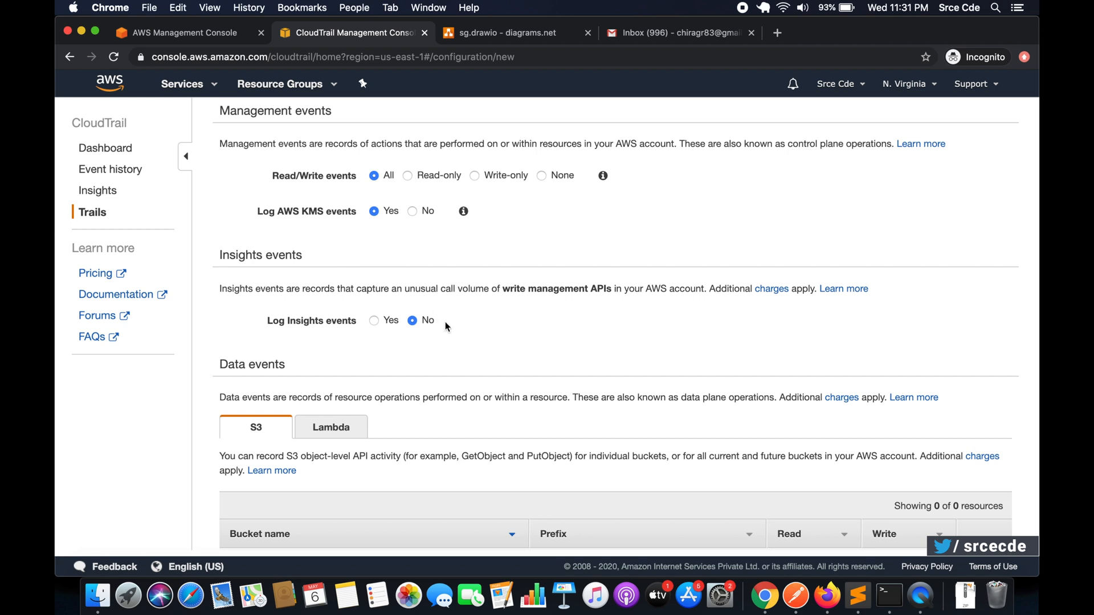
scroll(448, 331, down, 4)
scroll(448, 332, down, 2)
scroll(448, 331, up, 3)
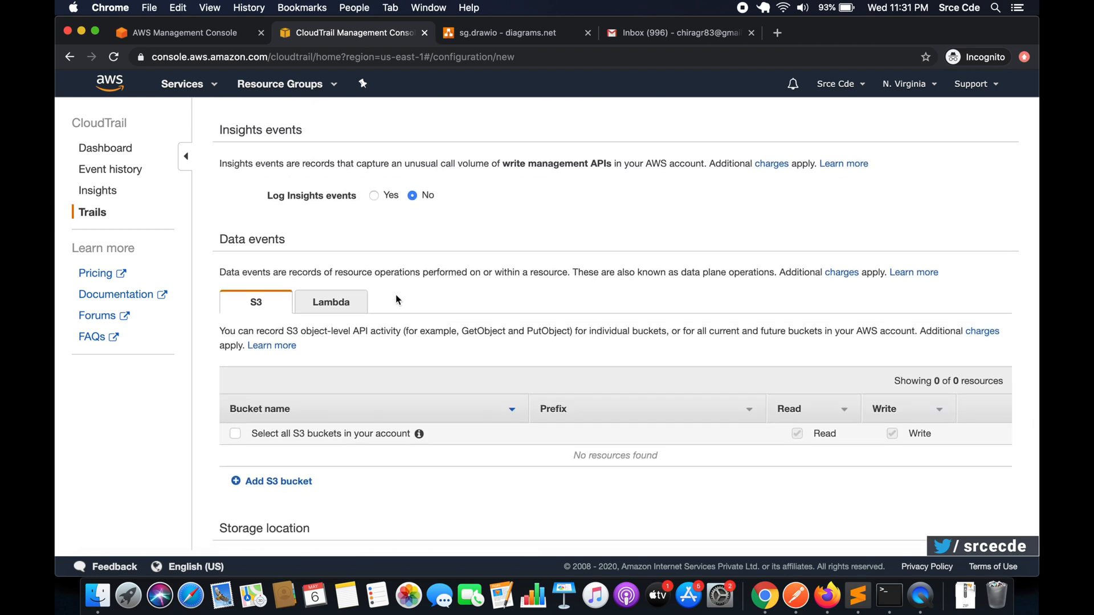
scroll(448, 330, down, 2)
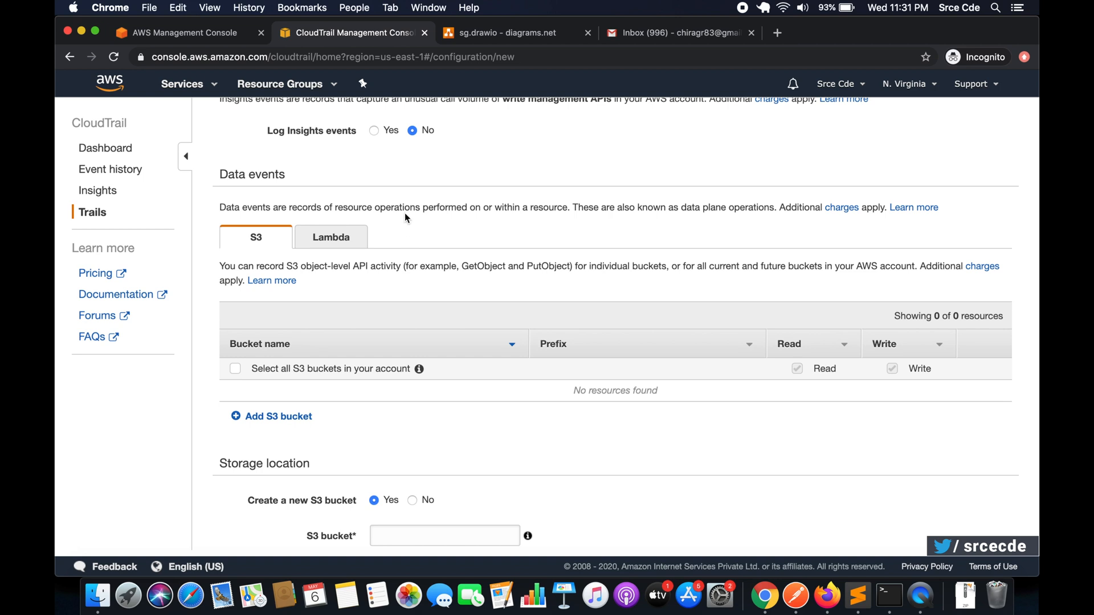
scroll(395, 248, down, 6)
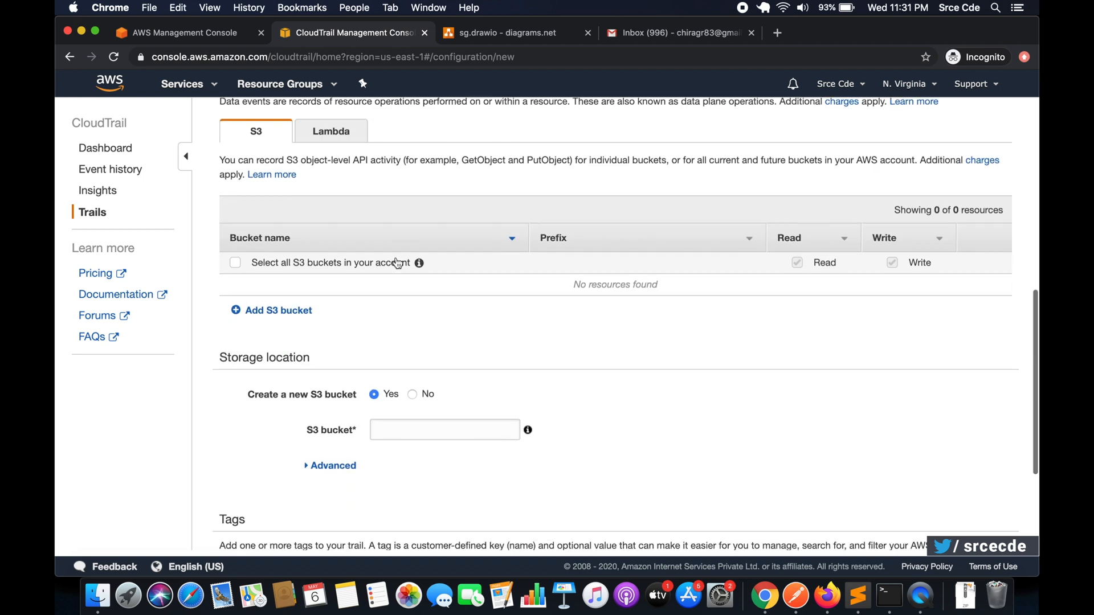
scroll(397, 262, down, 2)
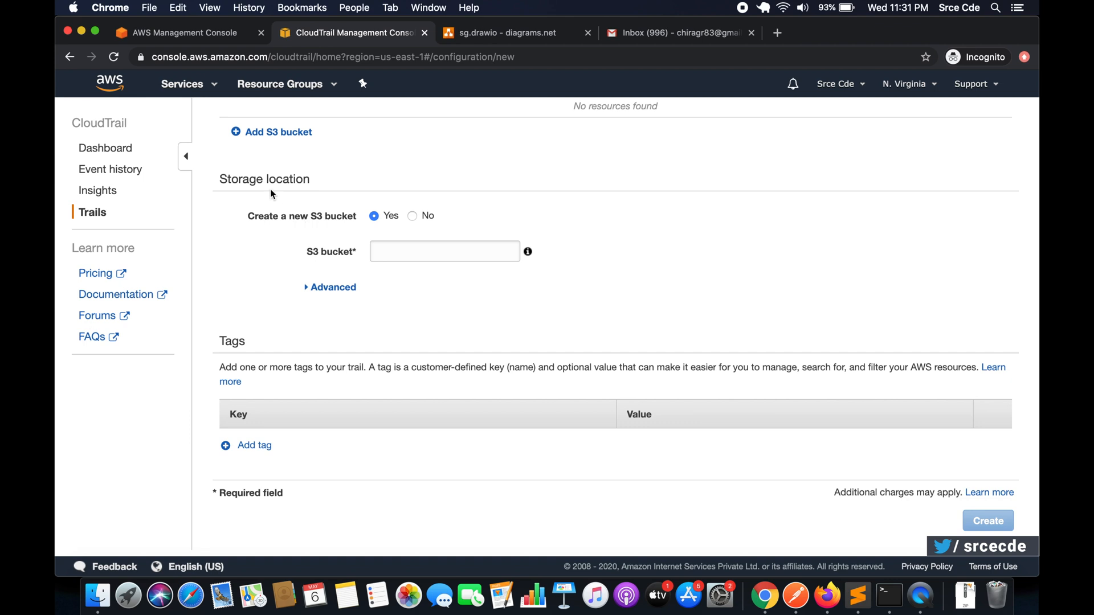
click(402, 249)
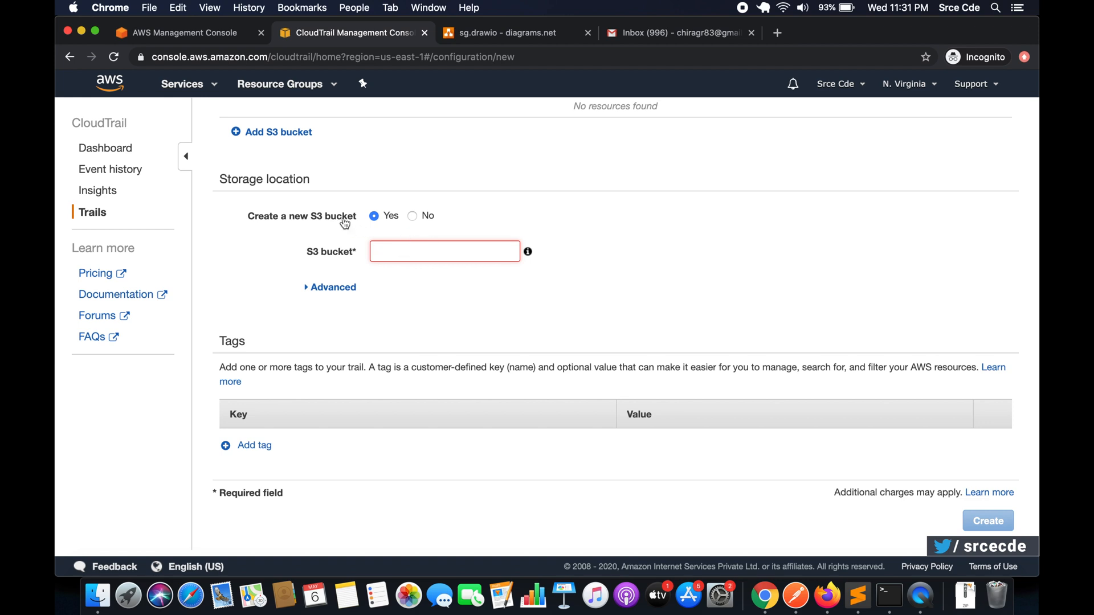
click(411, 222)
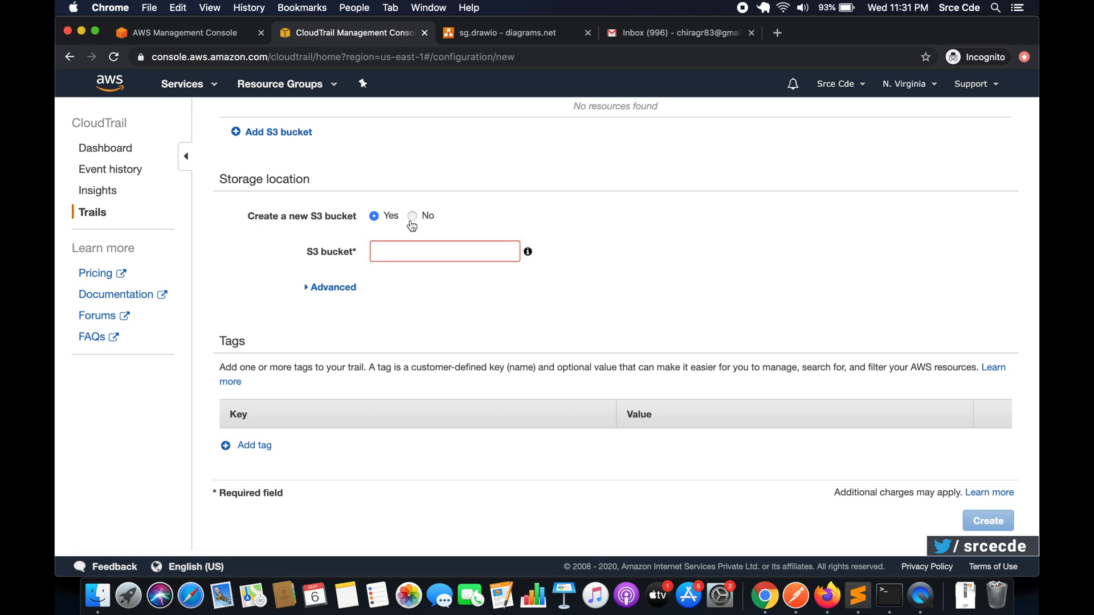
click(415, 254)
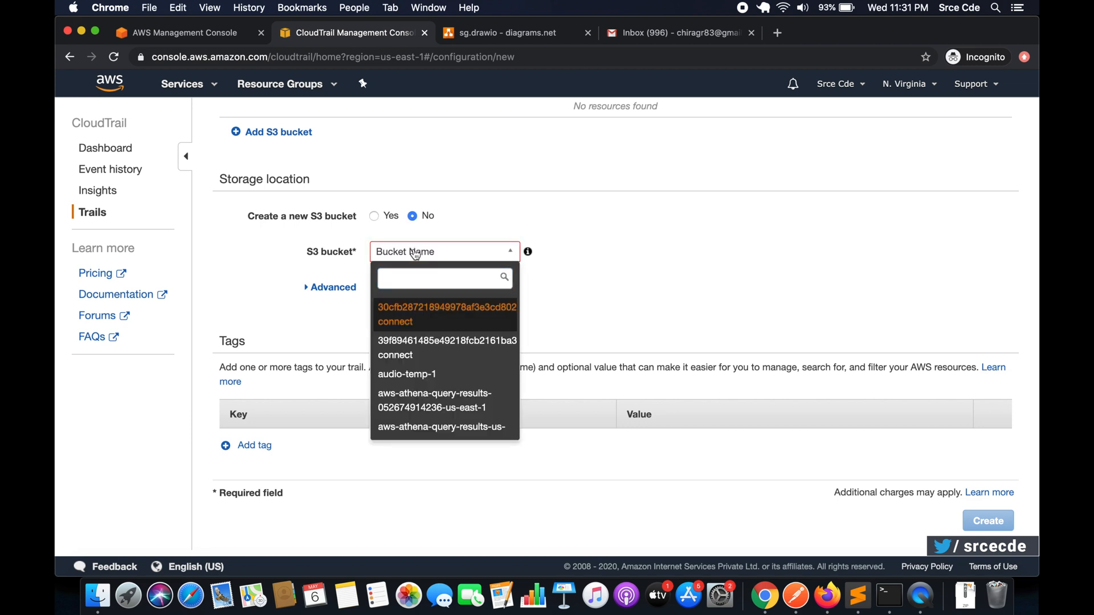
click(375, 217)
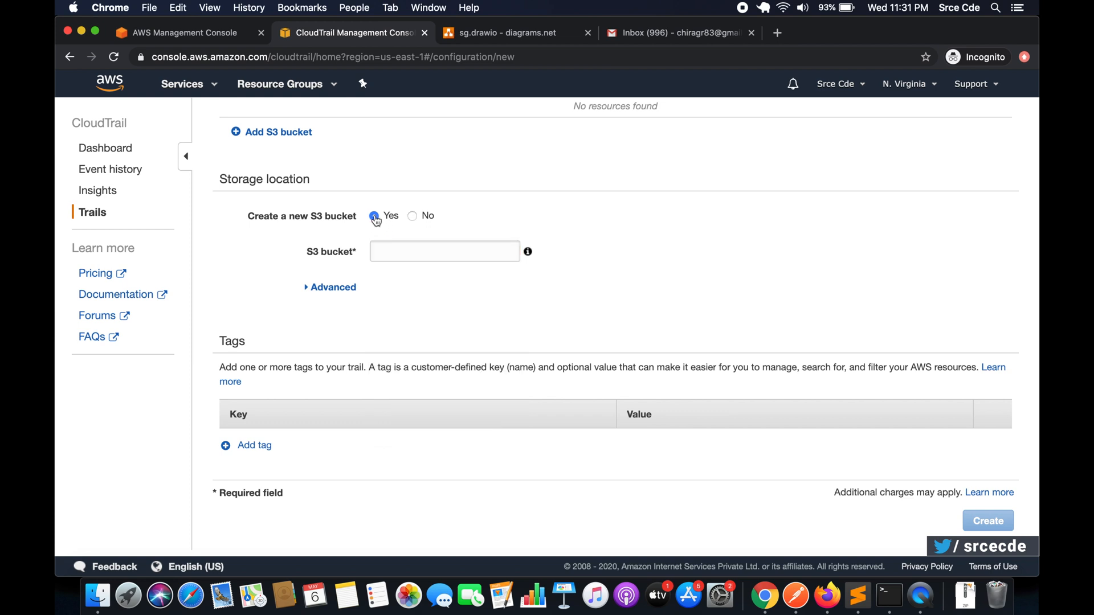
- Name the trail's new S3 bucket aws-cloudtrail-35434dff and create the trail
click(397, 249)
text(aws-)
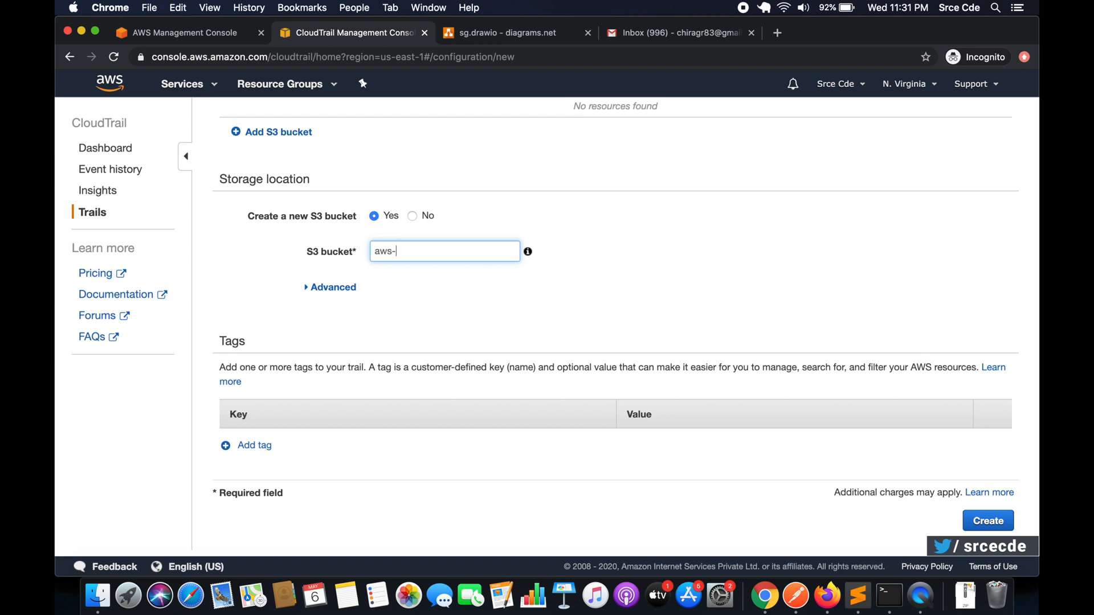
text(cloudtrai;l-35434dff)
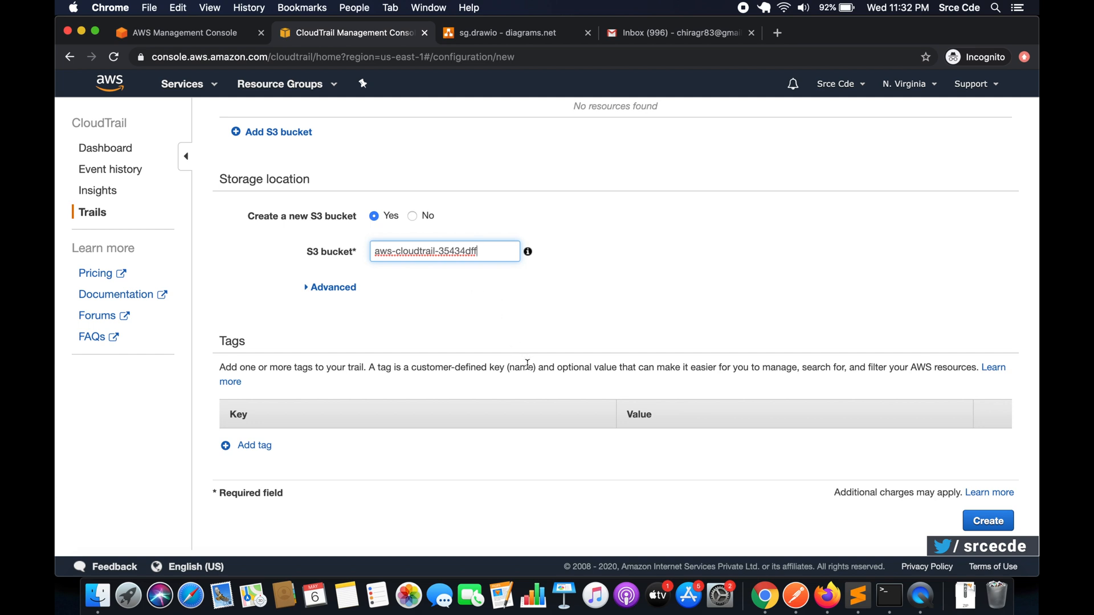
click(981, 530)
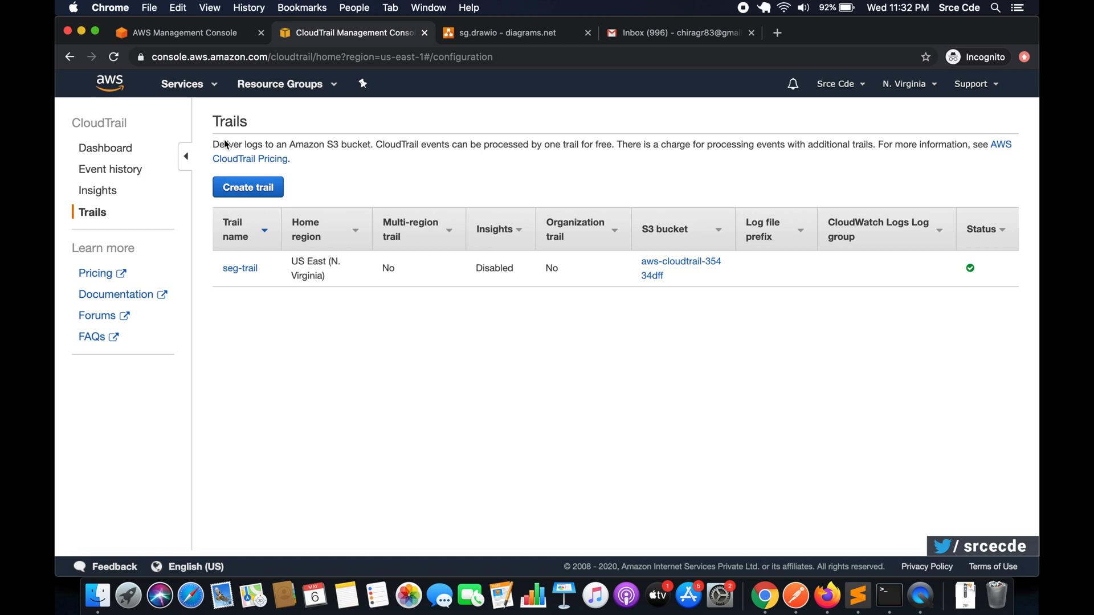
- Find the Simple Notification Service, open it in a separate browser tab and go to its list of topics
click(188, 84)
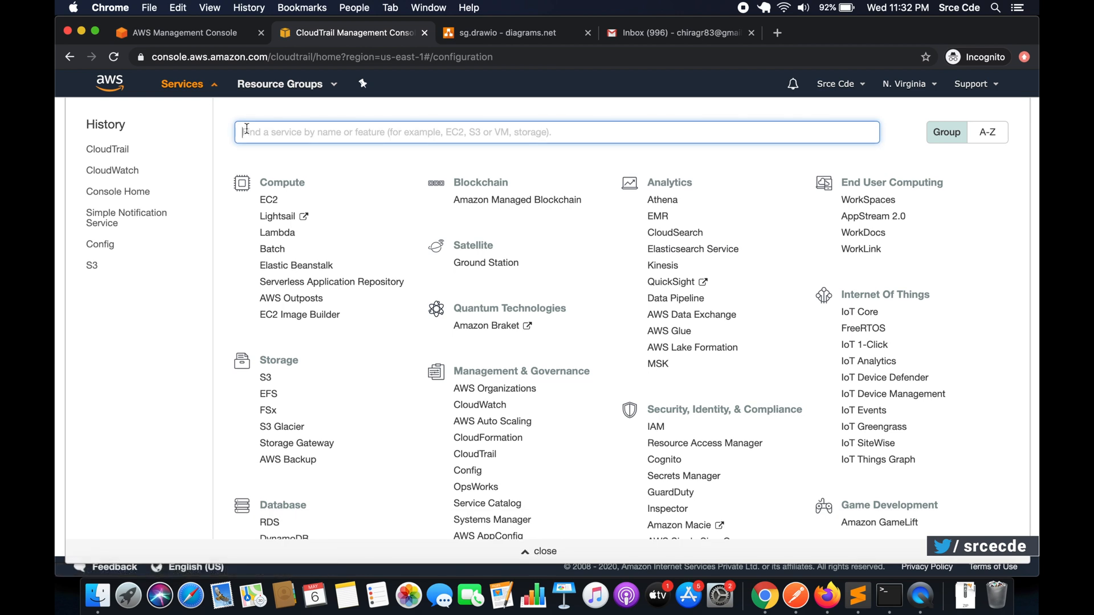
text(sns)
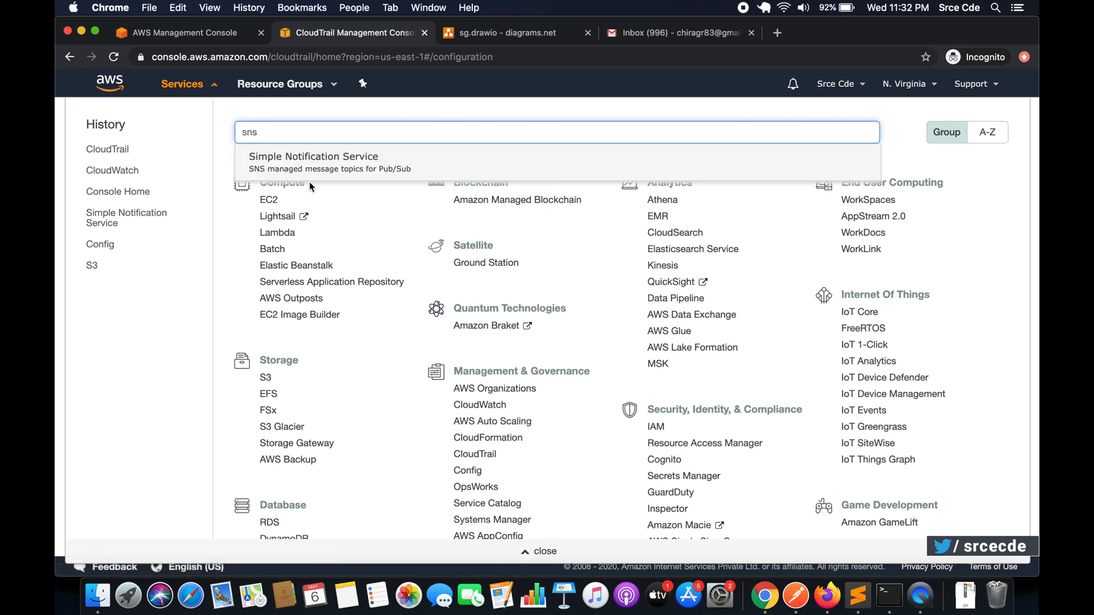
super+click(290, 168)
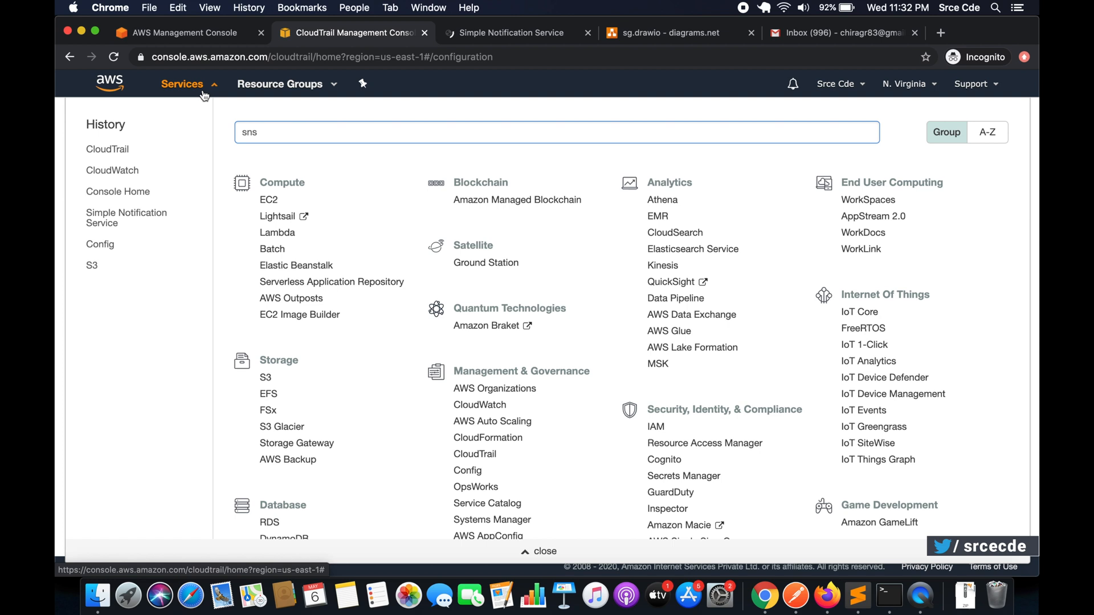
click(481, 34)
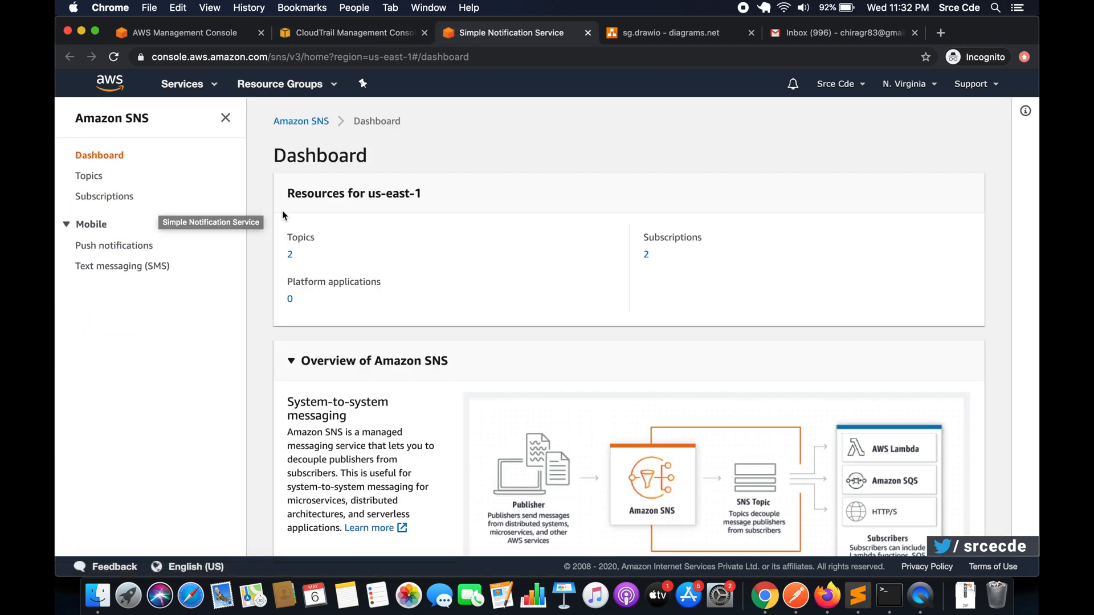
click(89, 176)
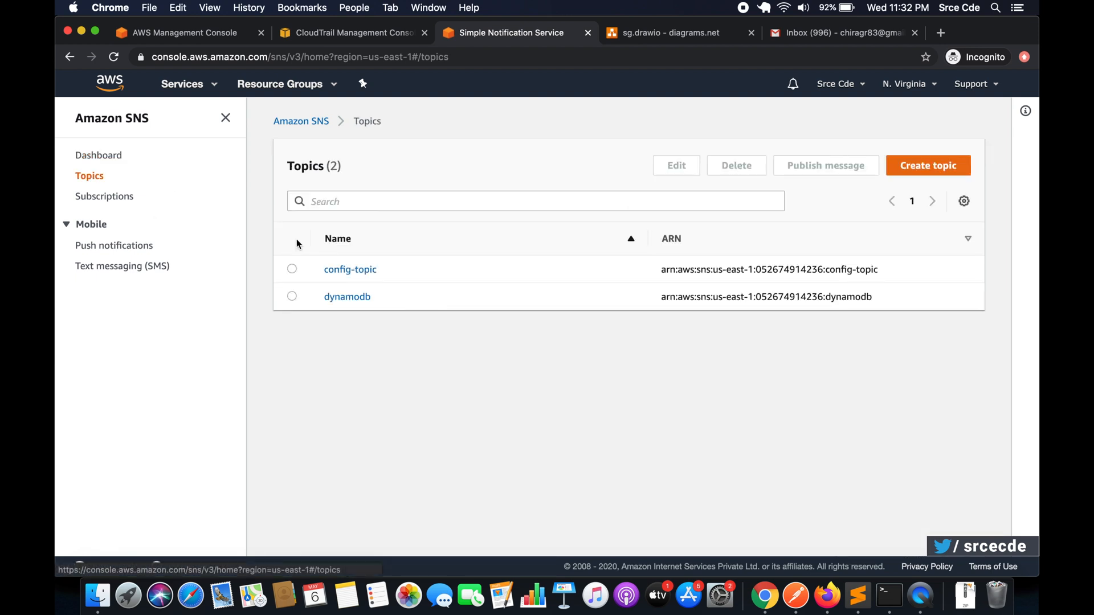
- Create an SNS topic named seg-topic, leaving the optional settings at their defaults
click(926, 175)
click(361, 261)
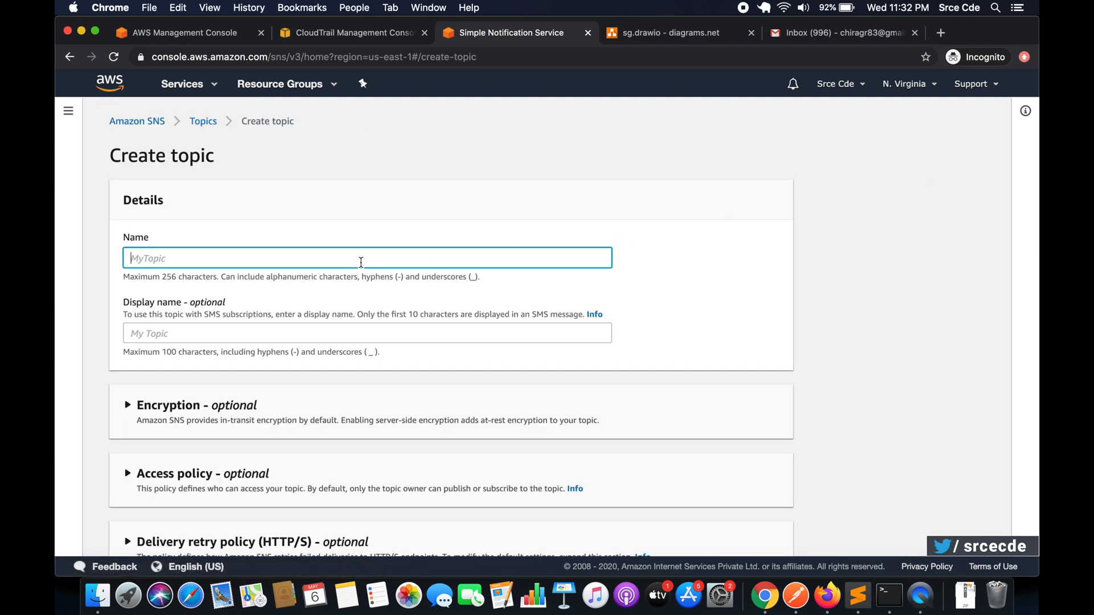
text(seg-topic)
scroll(544, 311, down, 1)
scroll(543, 311, down, 5)
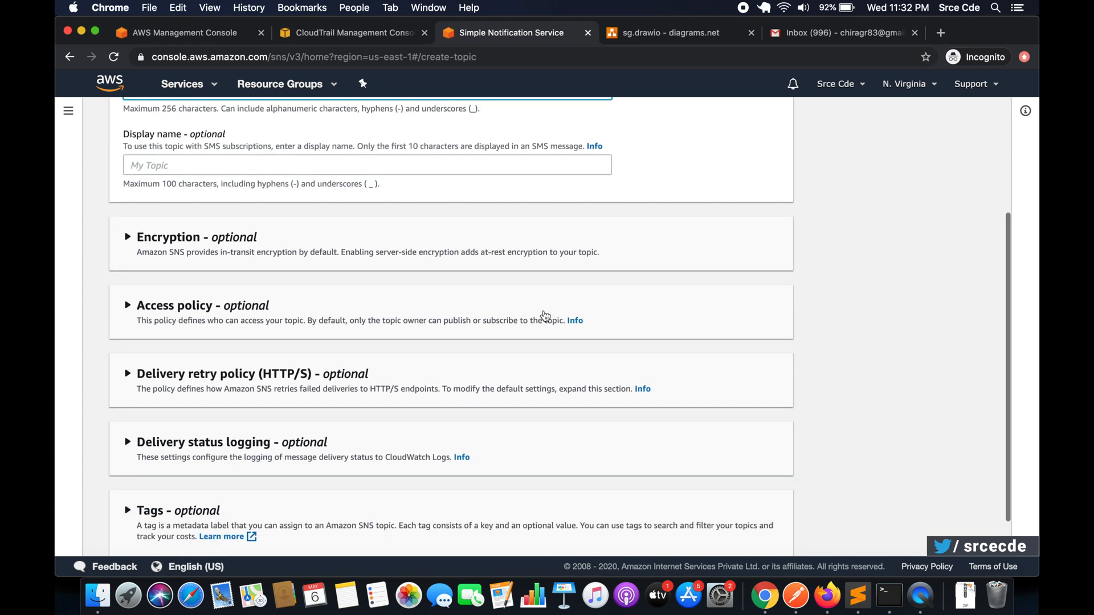
scroll(647, 334, down, 2)
scroll(648, 334, up, 6)
scroll(648, 334, down, 5)
click(760, 527)
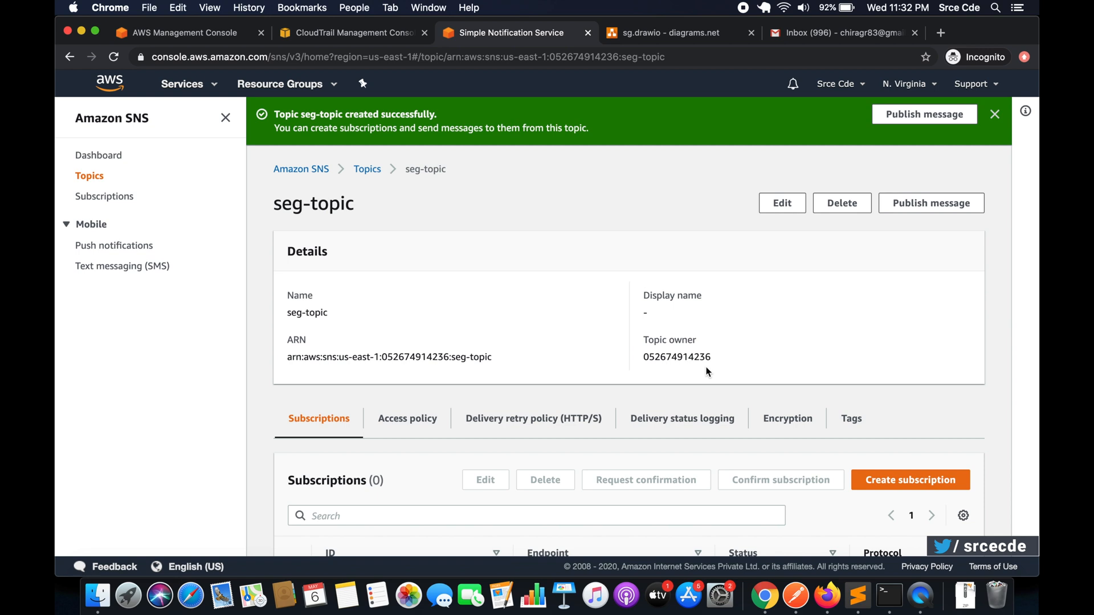
- Start a subscription for seg-topic and set its protocol to Email
scroll(706, 371, down, 3)
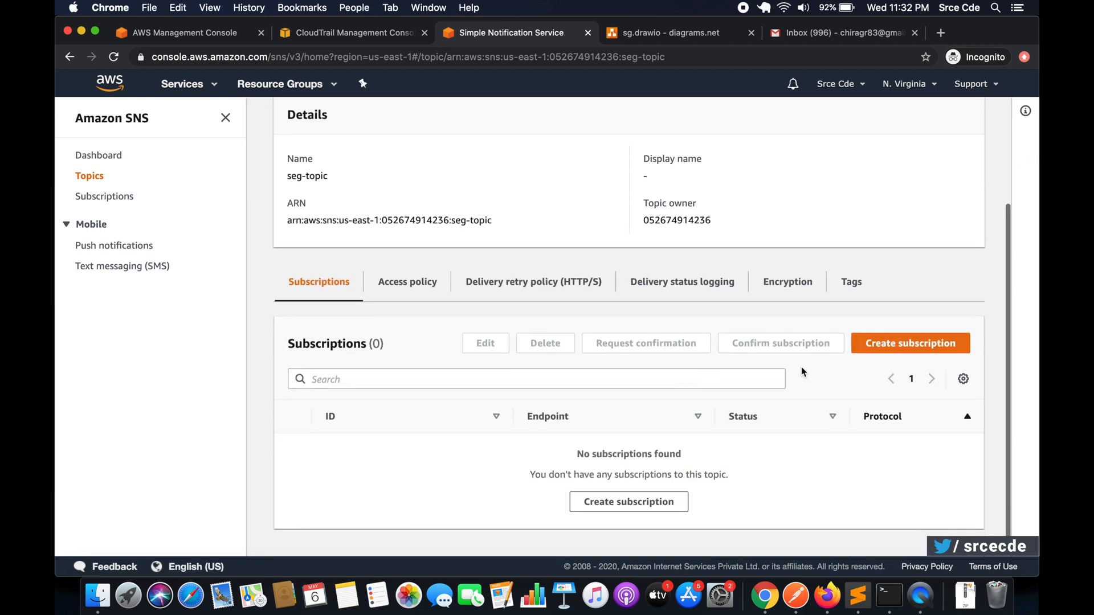
click(911, 343)
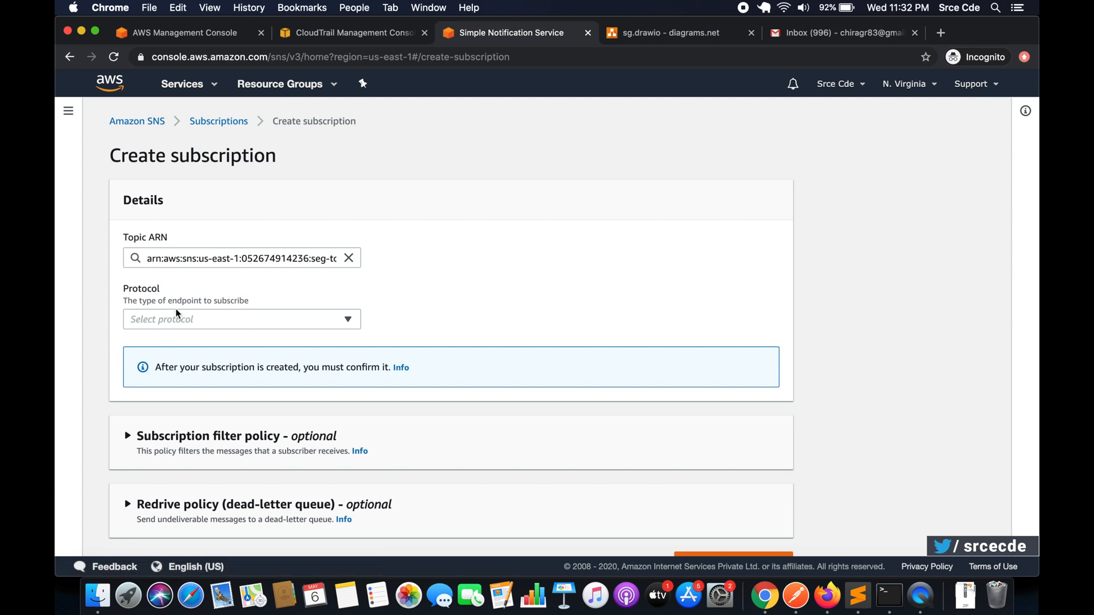
click(165, 324)
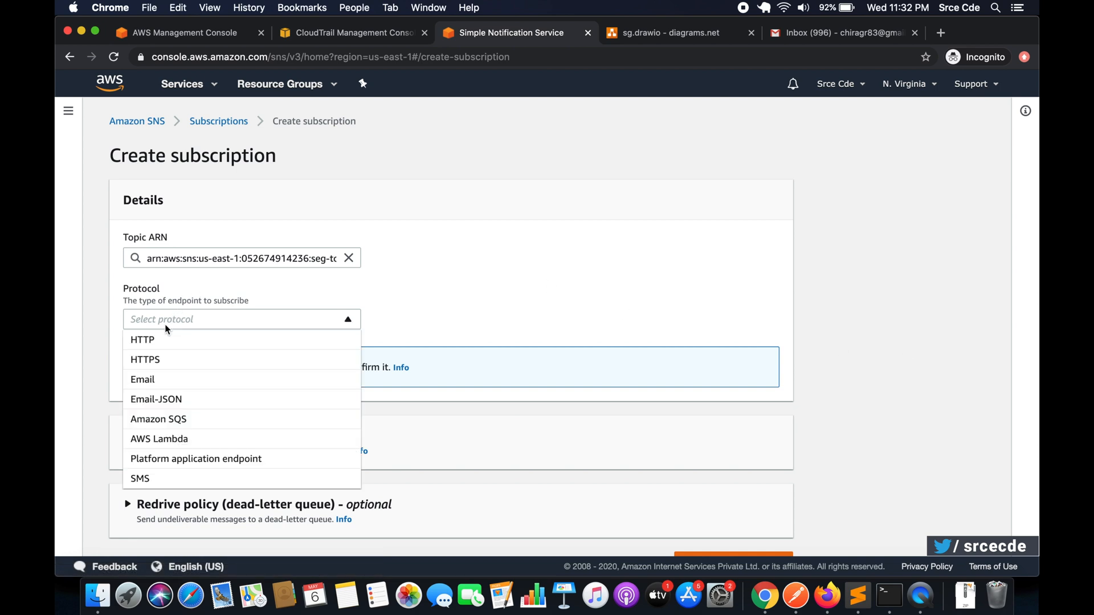
click(165, 379)
click(262, 324)
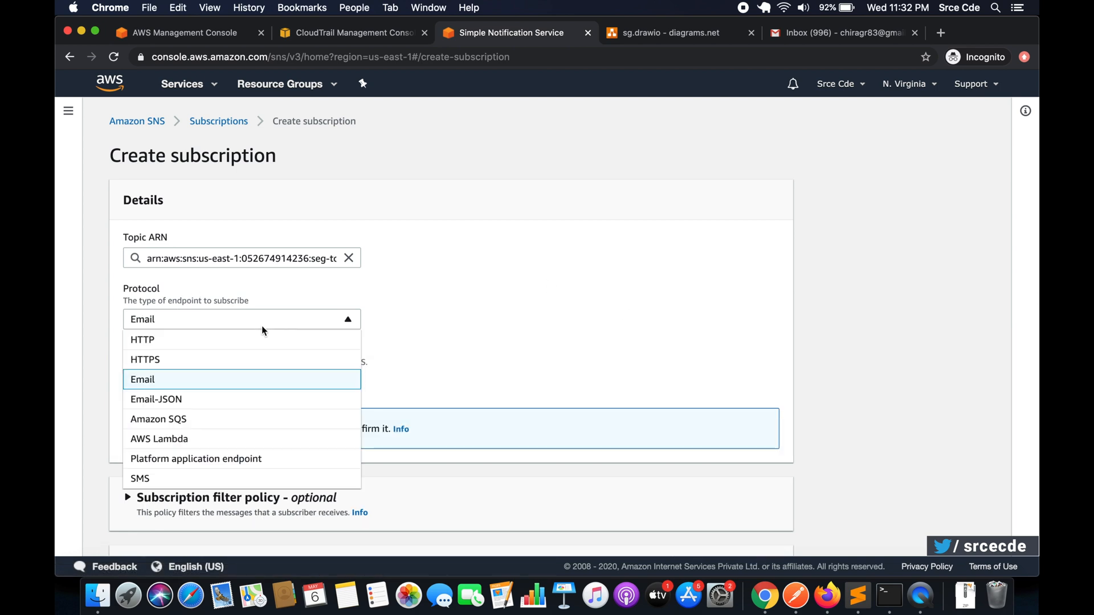
click(249, 388)
- Enter the recipient's email address as the subscription endpoint and create the subscription
click(198, 381)
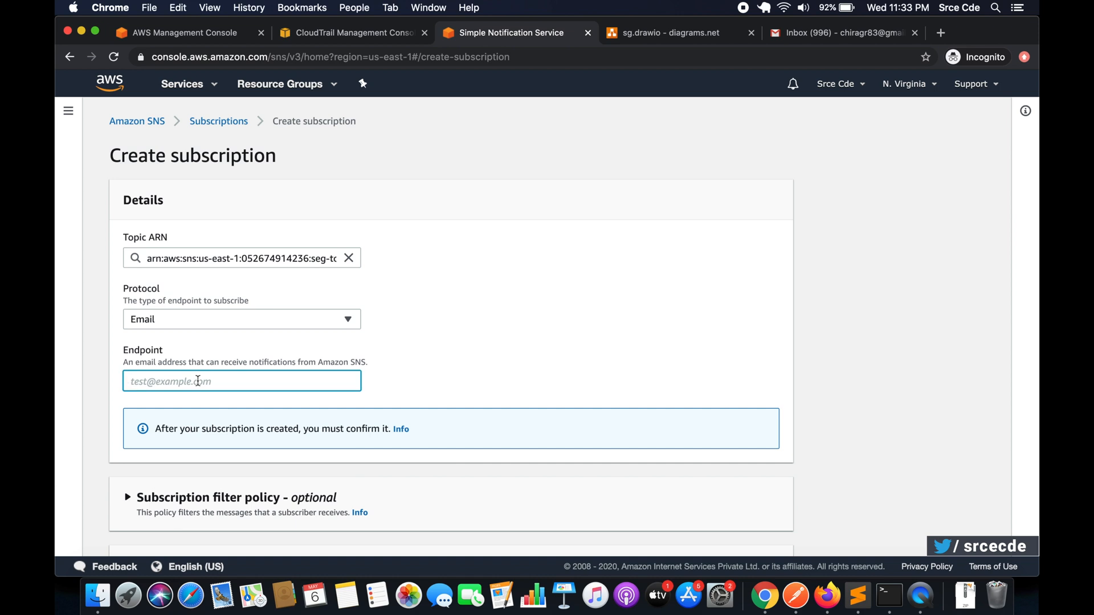
scroll(201, 364, down, 3)
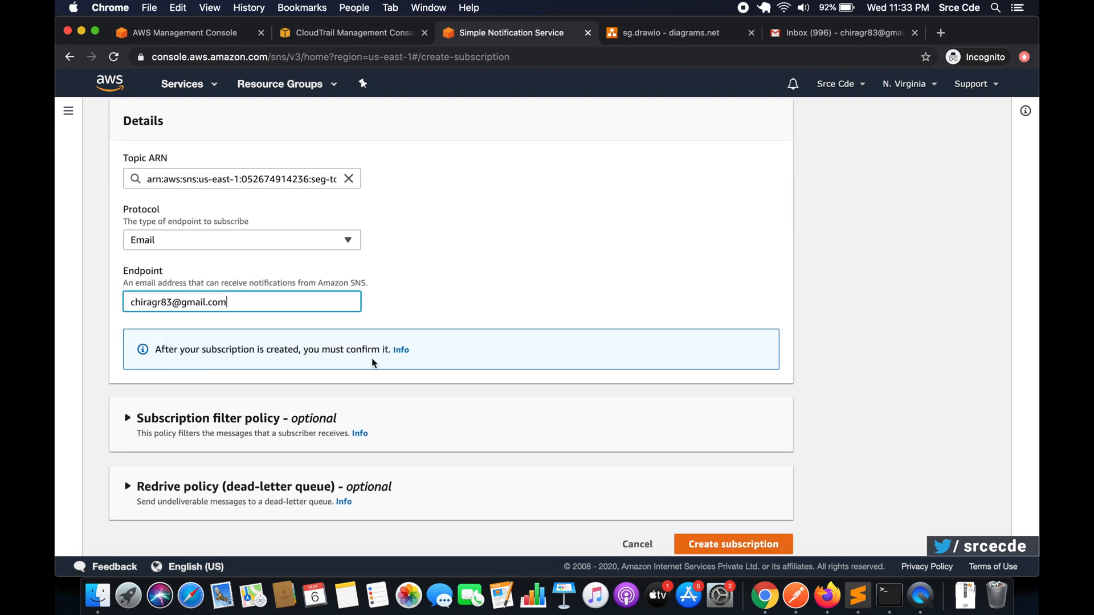
scroll(483, 365, down, 1)
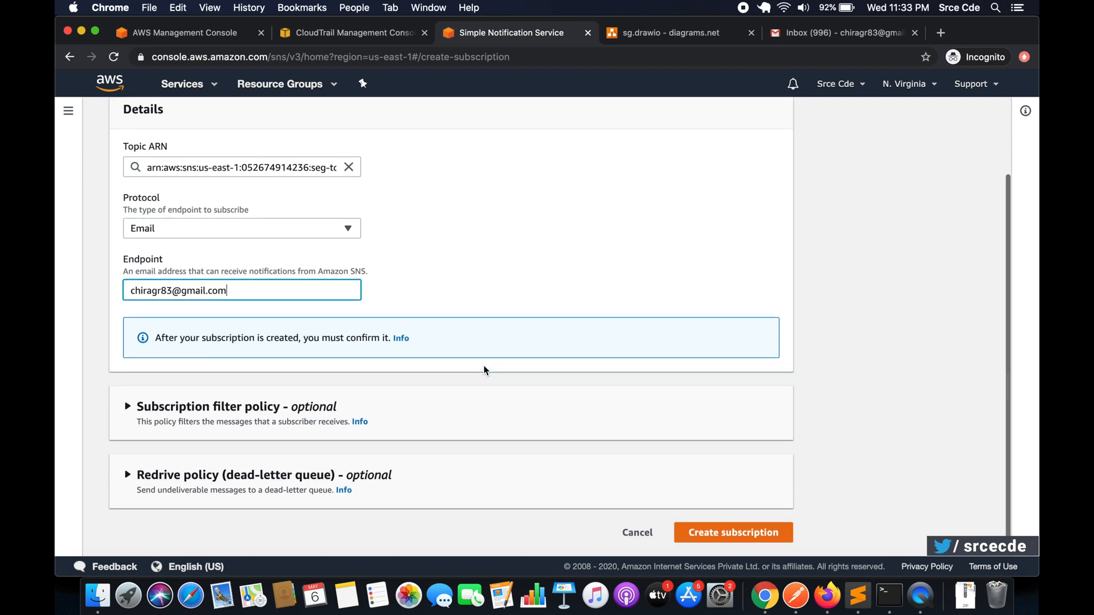
click(740, 535)
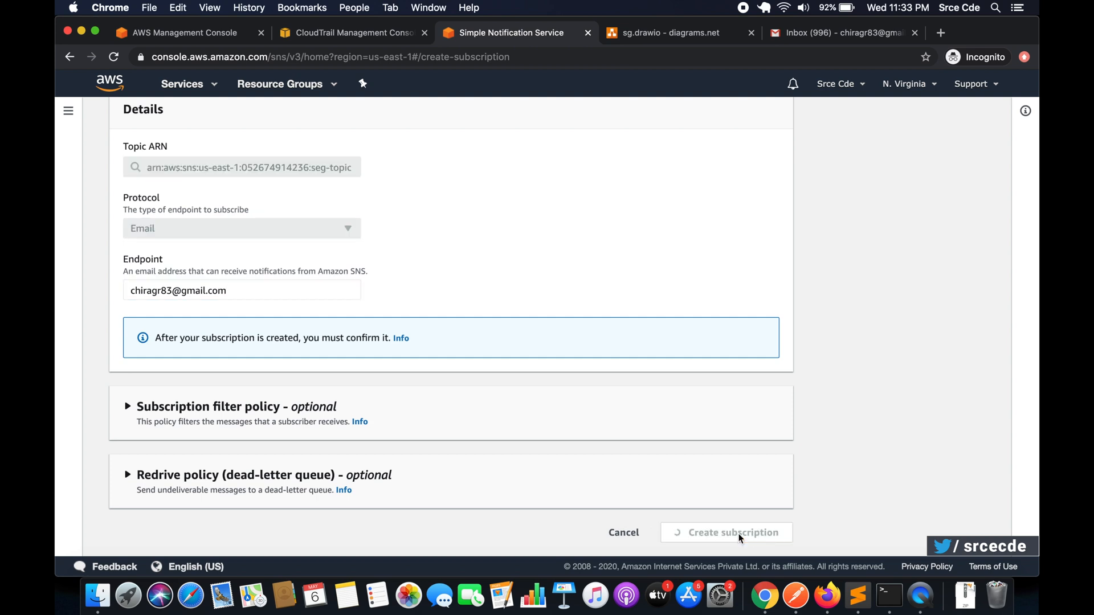
- Confirm the seg-topic subscription through the AWS Notifications email in Gmail
scroll(695, 301, down, 2)
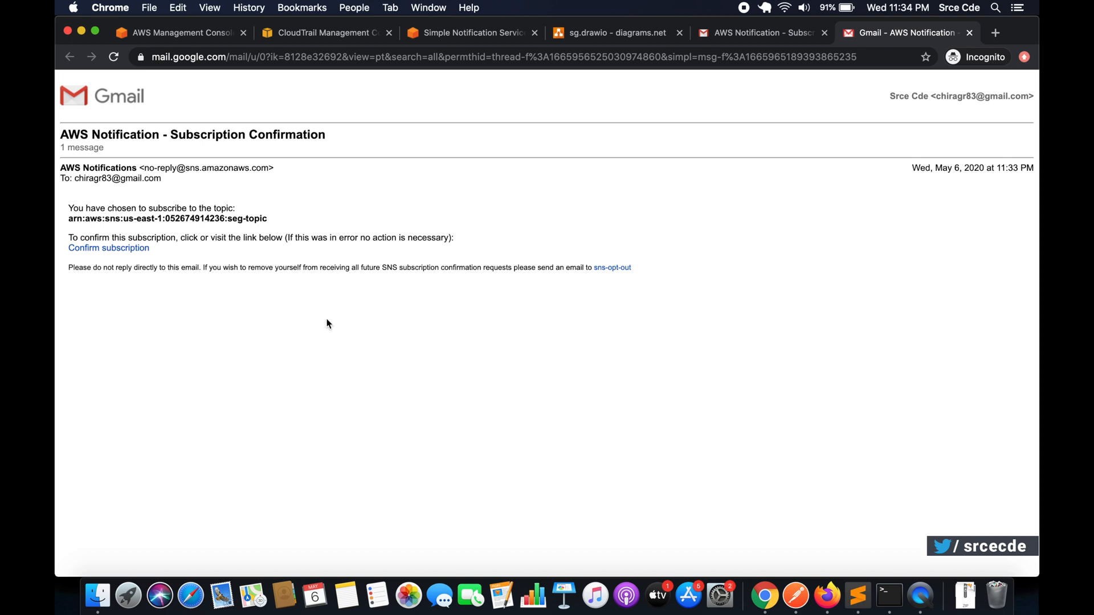
click(108, 249)
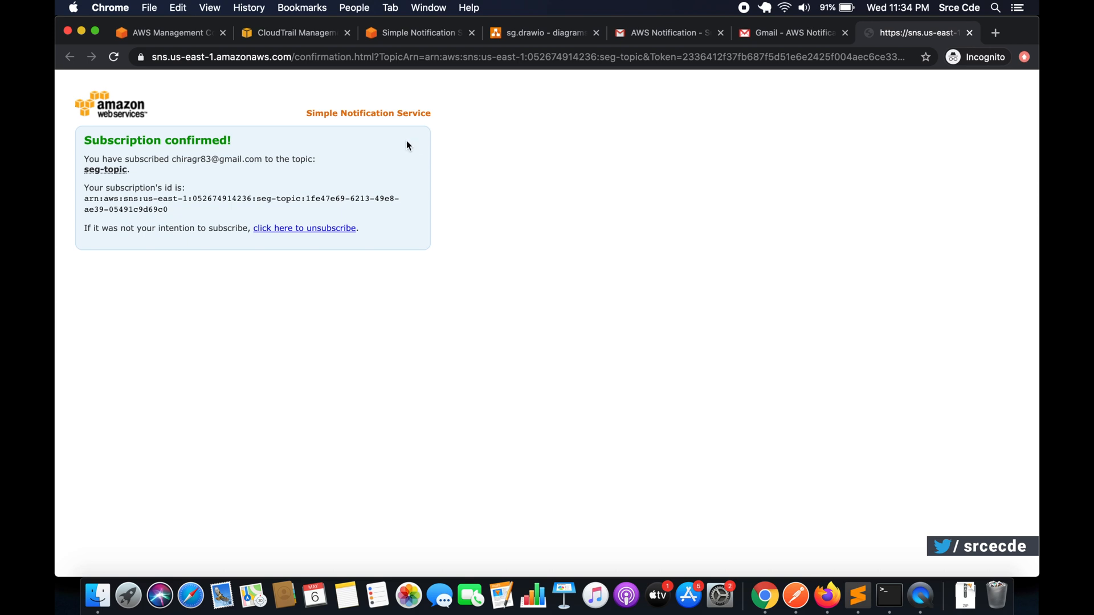
- Return to the AWS console, find the CloudWatch service and open it in a separate browser tab
click(405, 39)
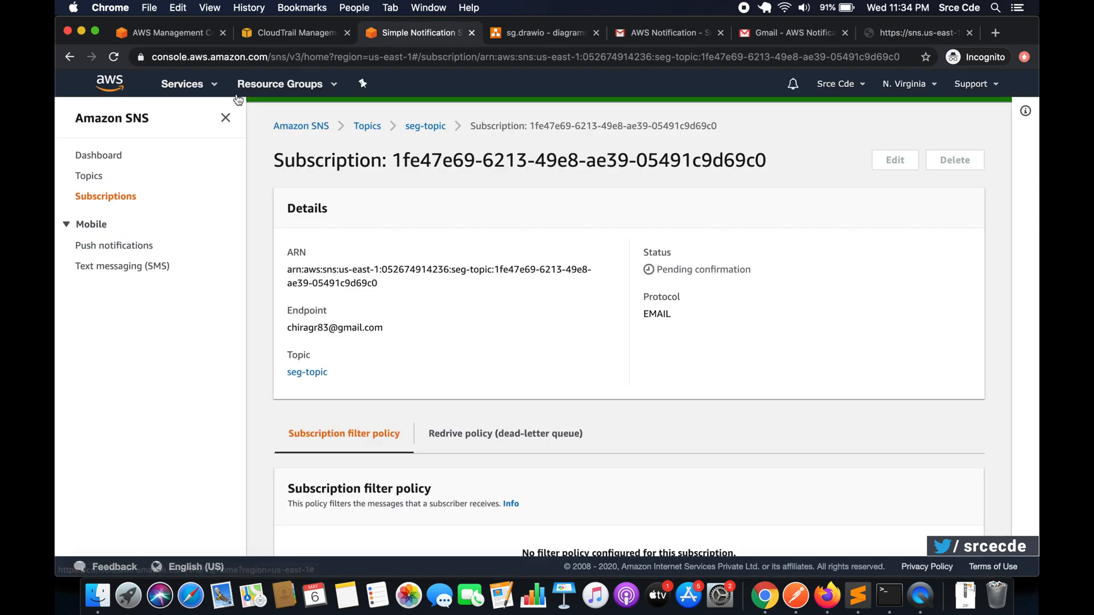
click(197, 85)
text(clu)
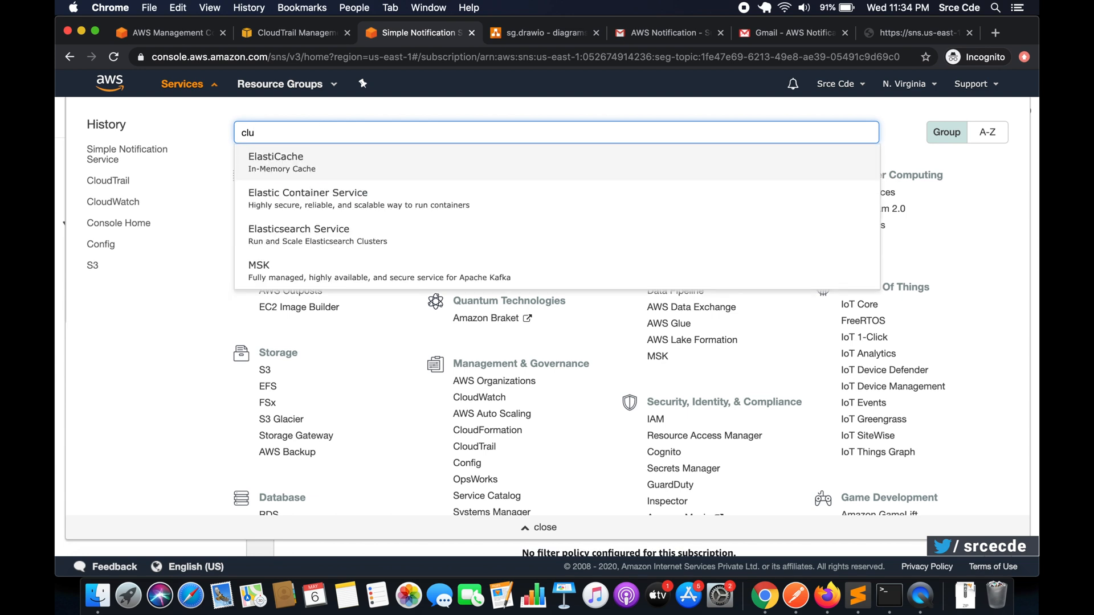
key(BackSpace)
text(ou)
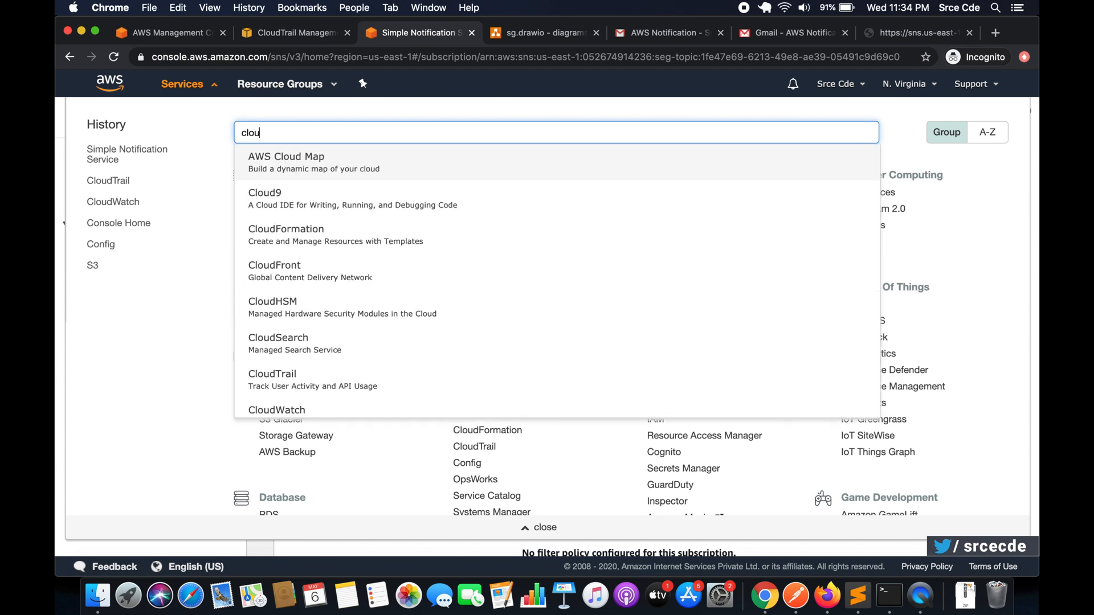
text(dw)
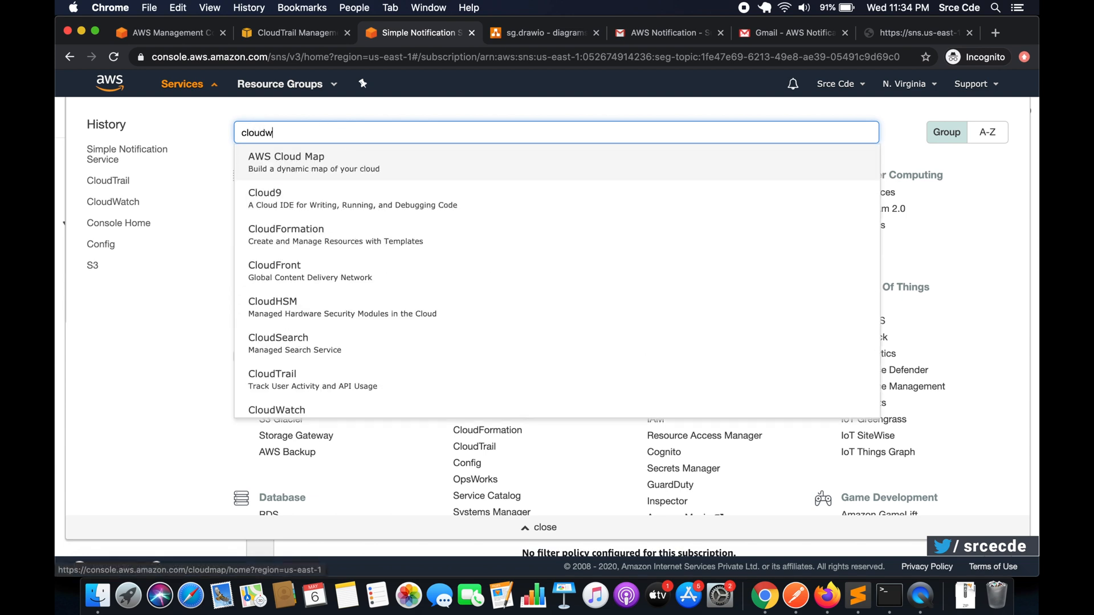
super+click(347, 176)
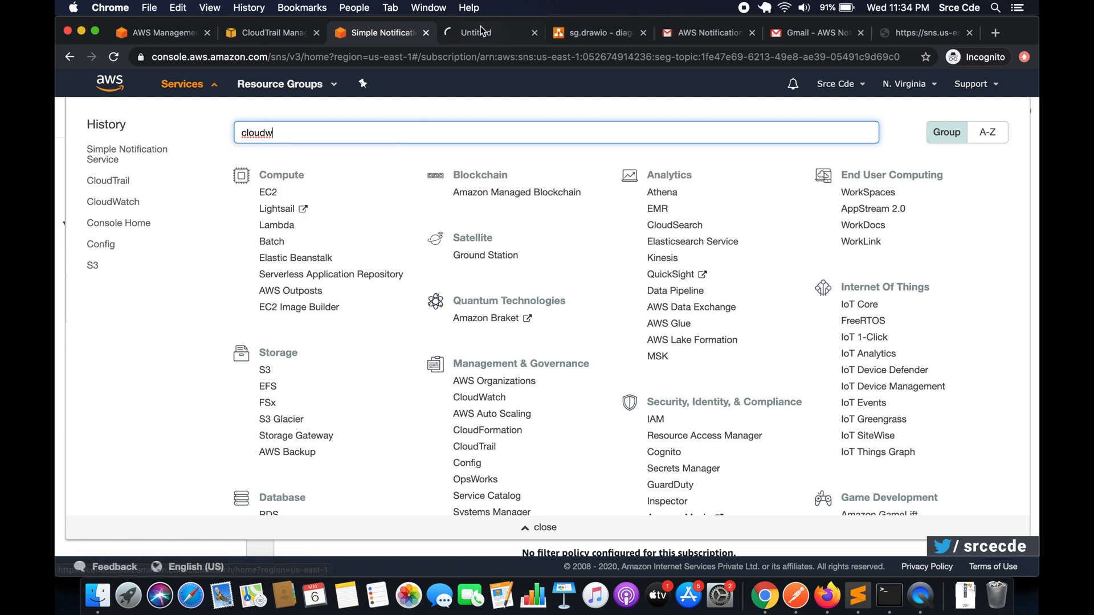
click(479, 35)
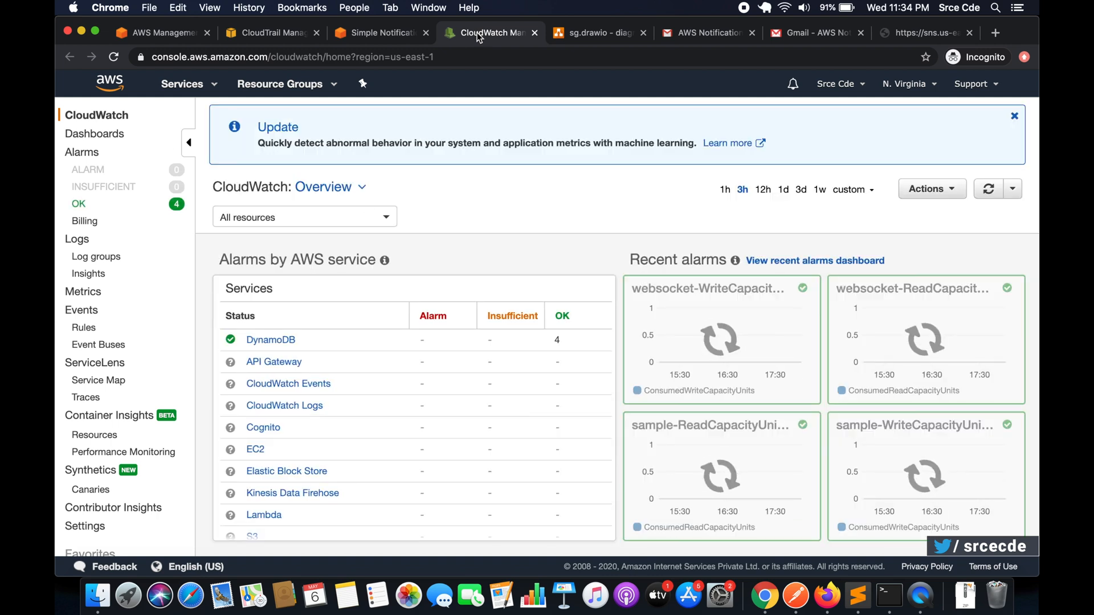
- Start a new CloudWatch Events rule with an event pattern that uses EC2 as the service
click(85, 329)
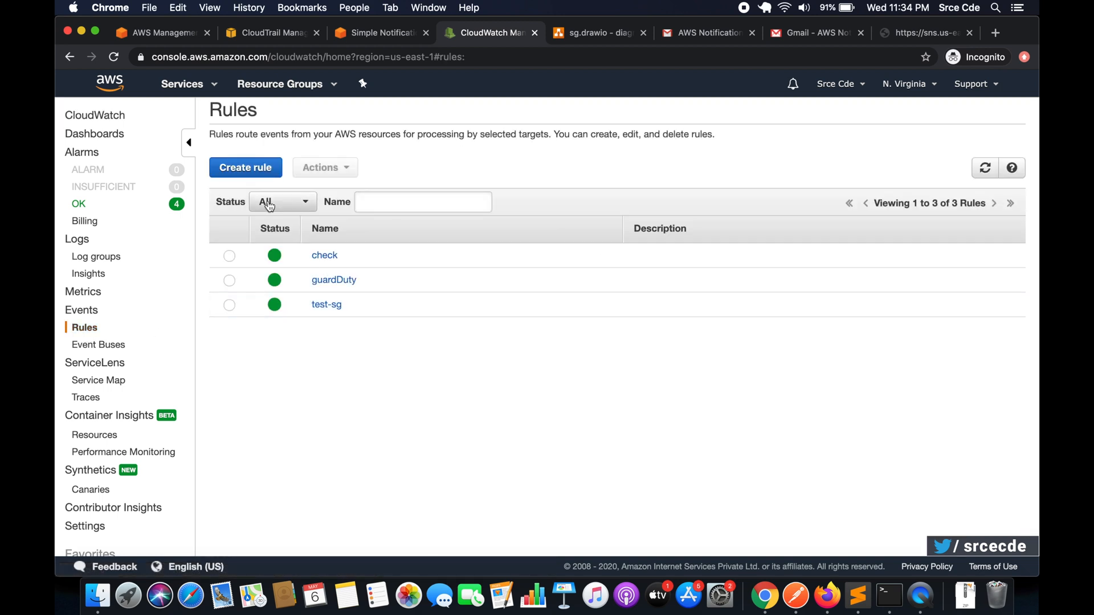
click(248, 169)
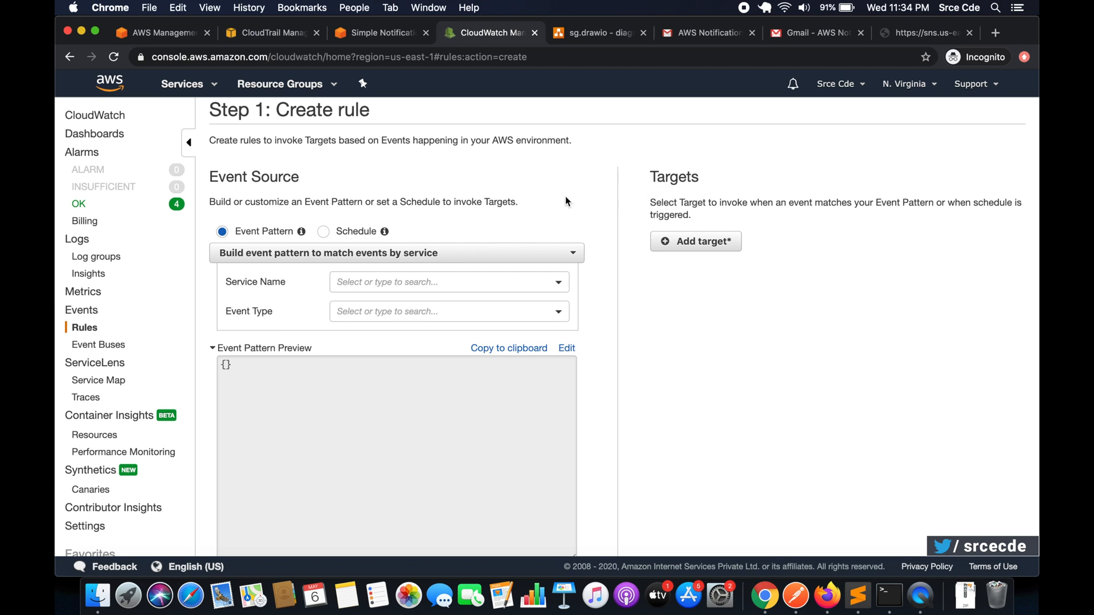
scroll(513, 188, down, 1)
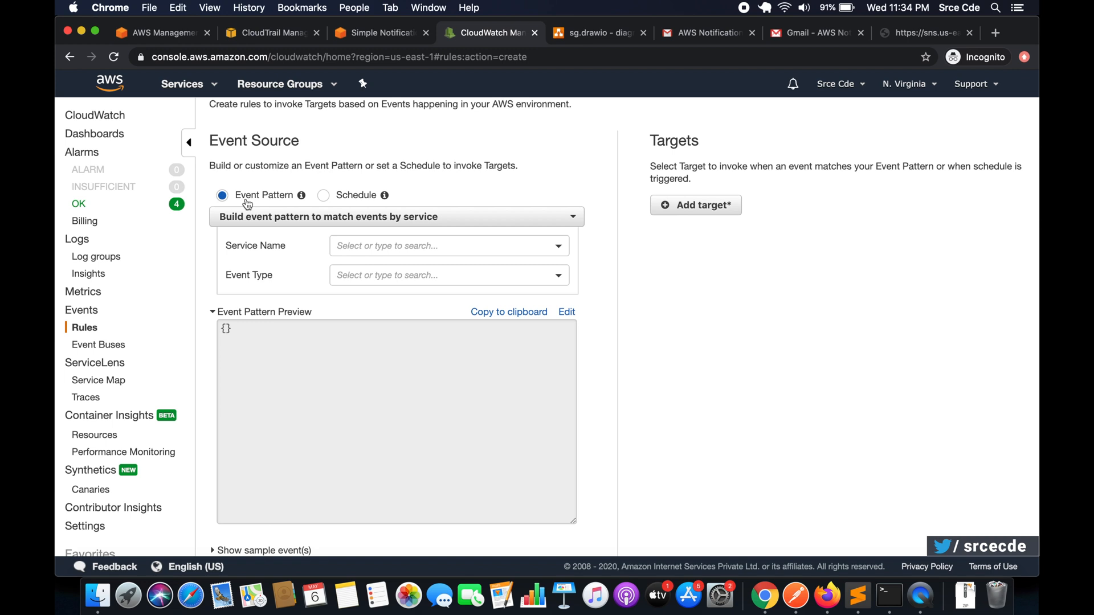
click(364, 241)
text(e)
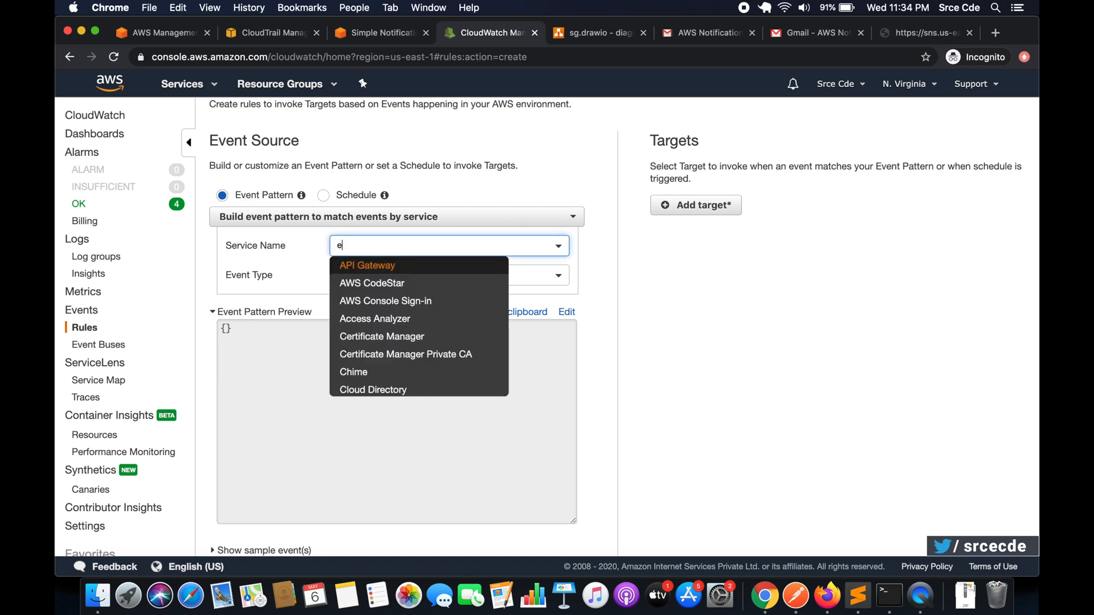
text(c2)
click(380, 267)
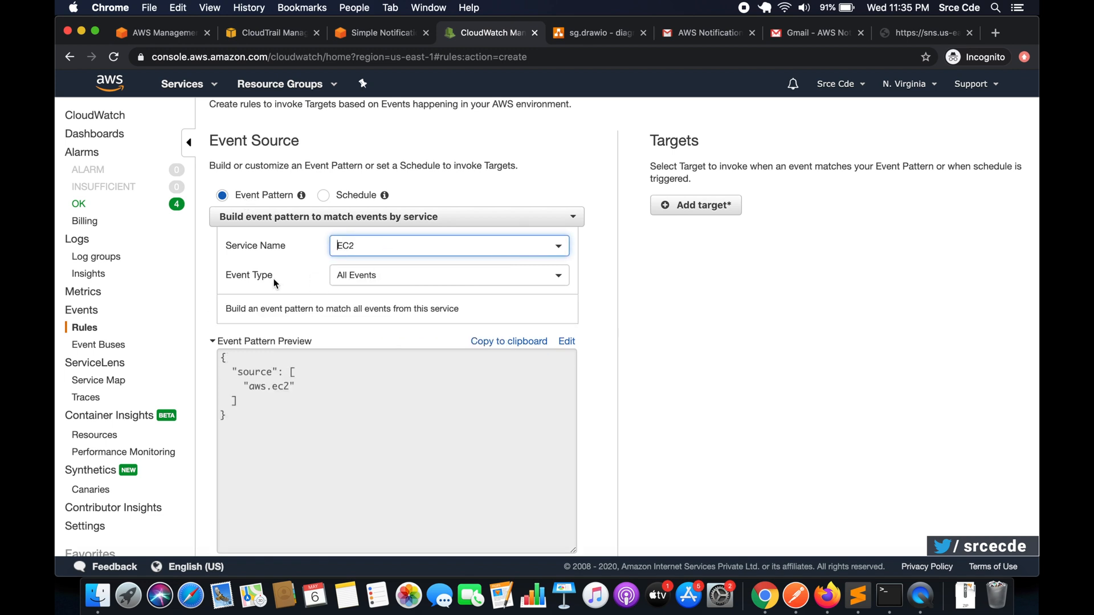
- Set the event type to AWS API Call via CloudTrail and limit the pattern to specific operations, ready for an operation name
click(357, 276)
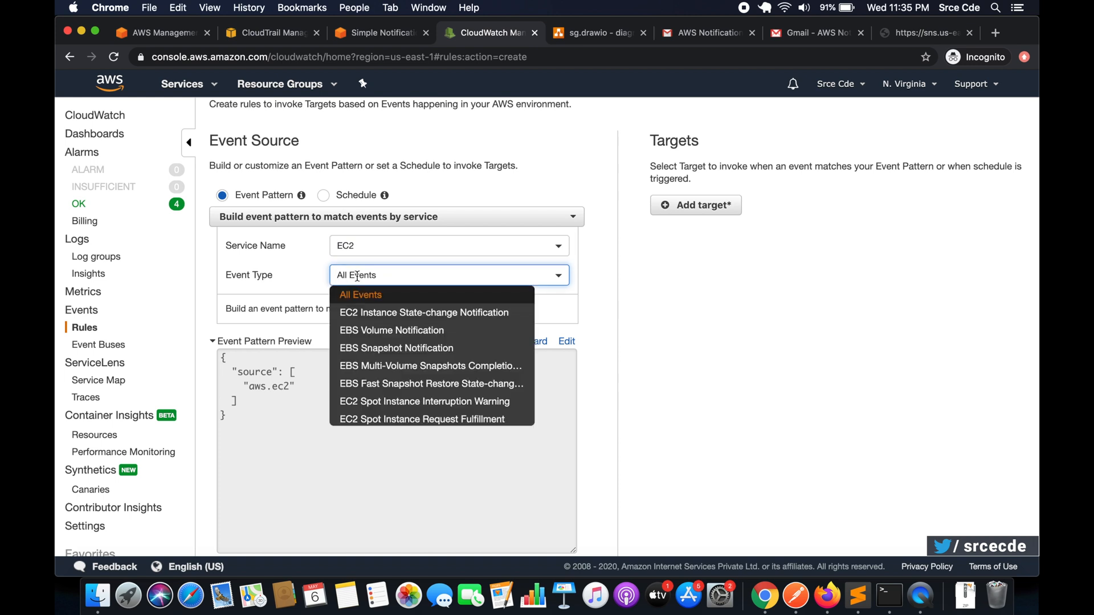
text(clo)
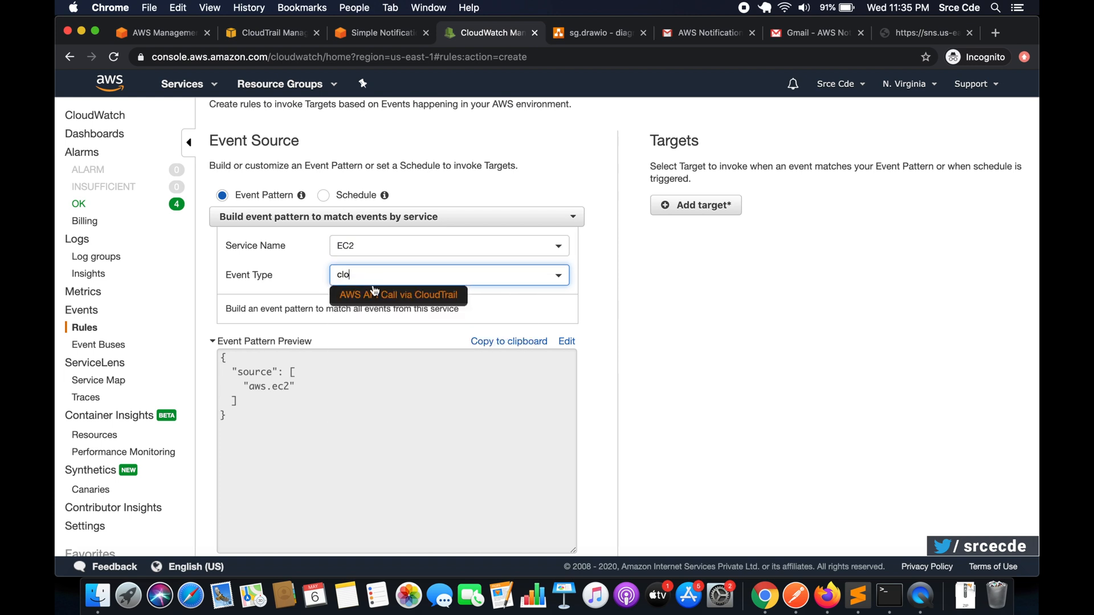
click(377, 296)
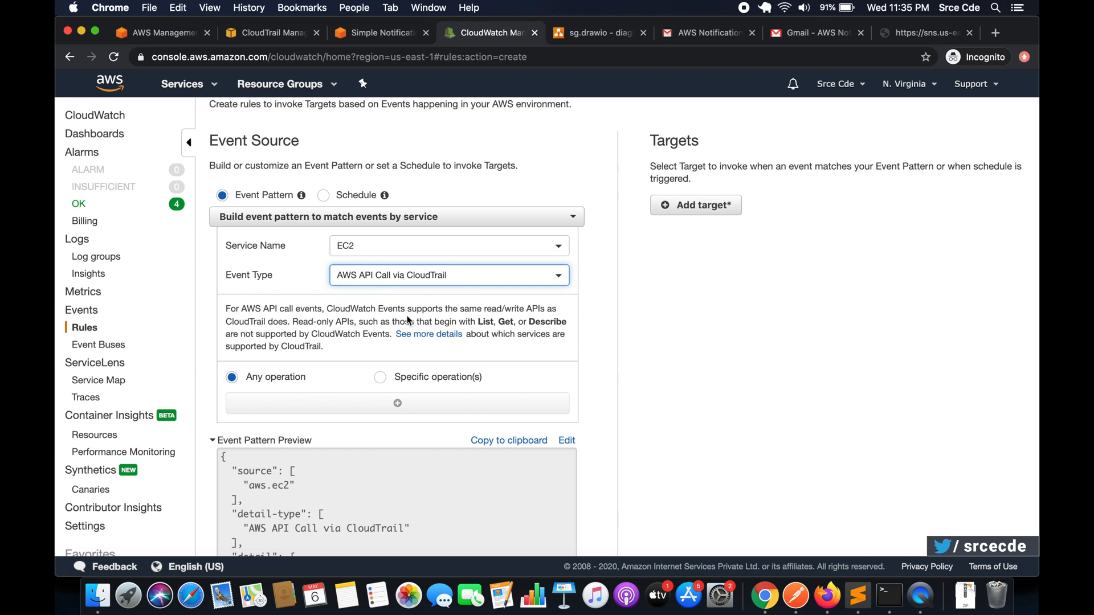
scroll(408, 321, down, 2)
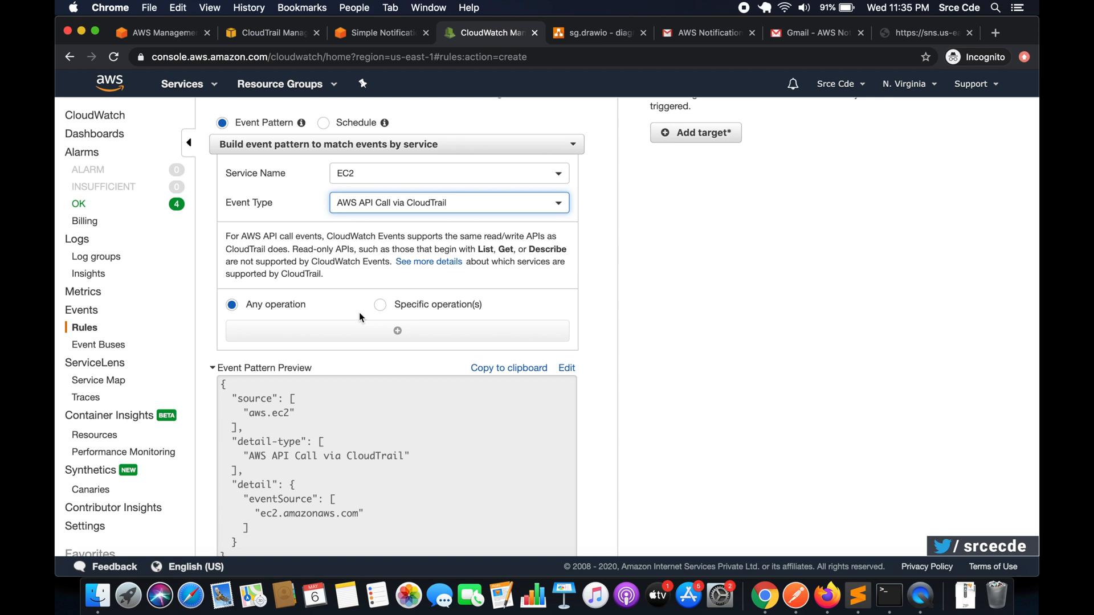
click(393, 310)
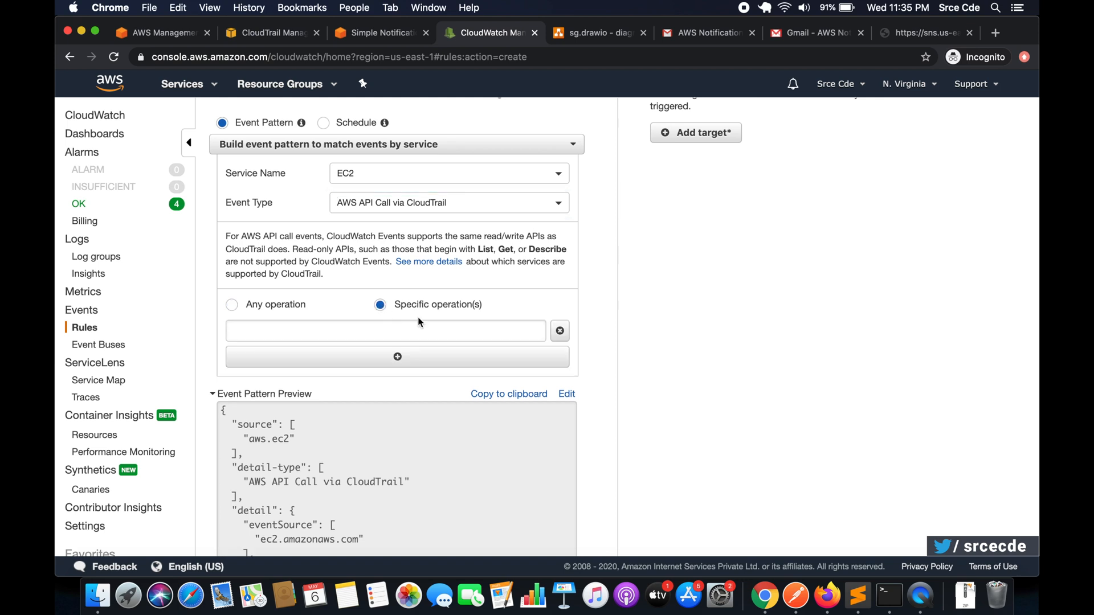
scroll(418, 317, down, 1)
click(409, 304)
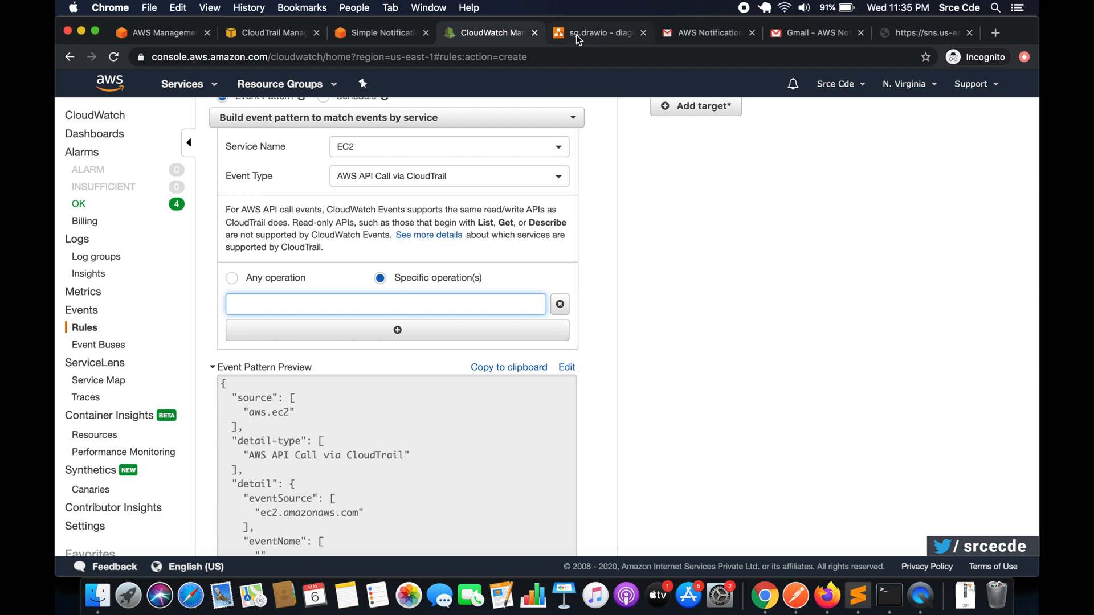
- Switch to the sg.drawio diagram and open the green note of security group operation names for text editing
click(595, 32)
scroll(345, 300, down, 1)
scroll(346, 300, down, 1)
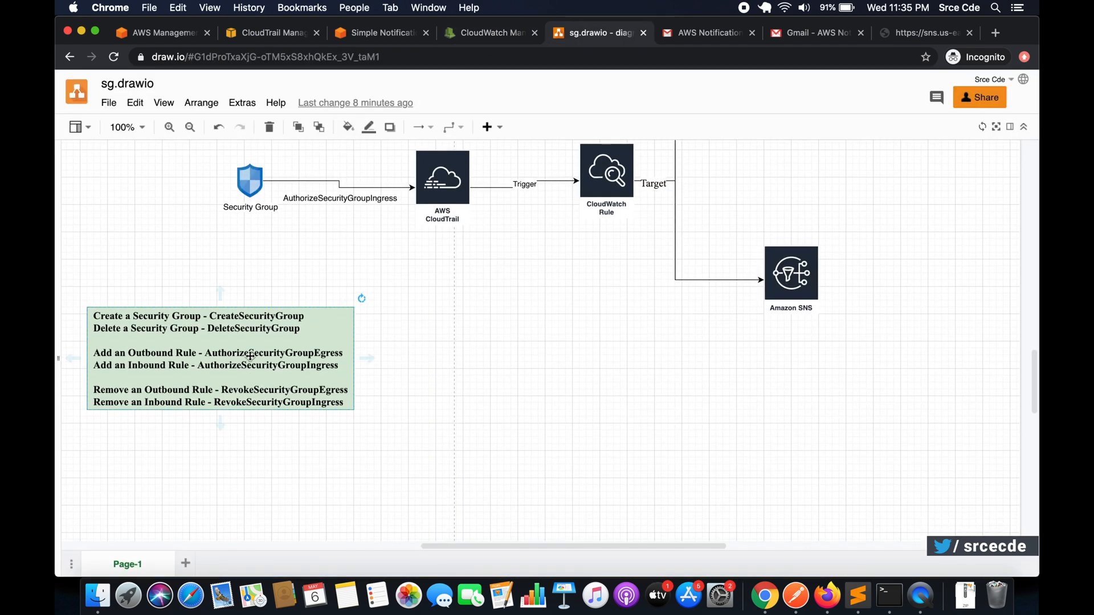
double_click(283, 370)
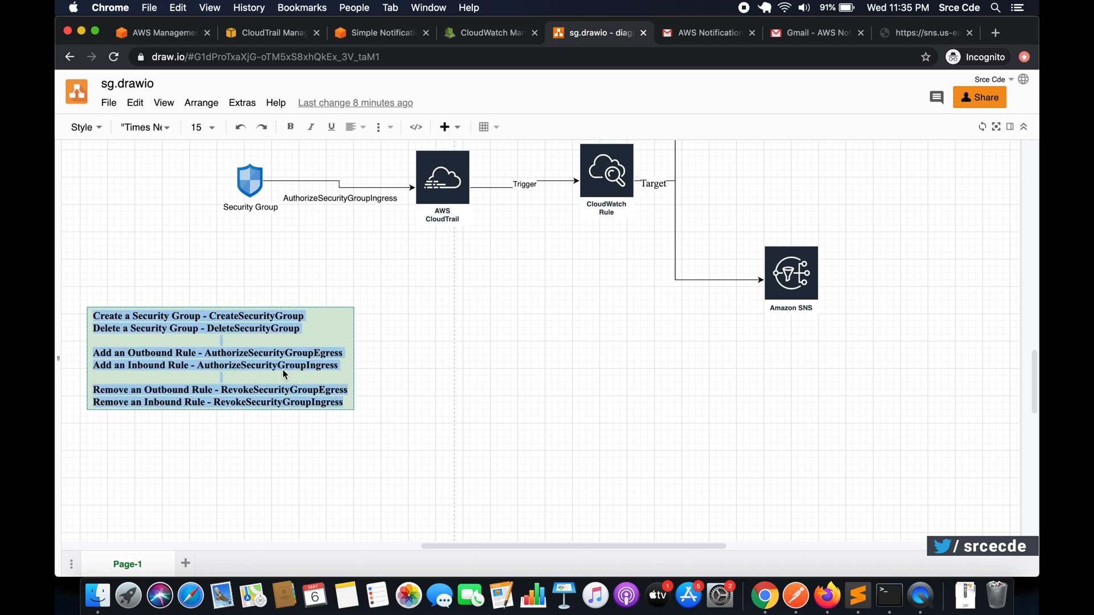
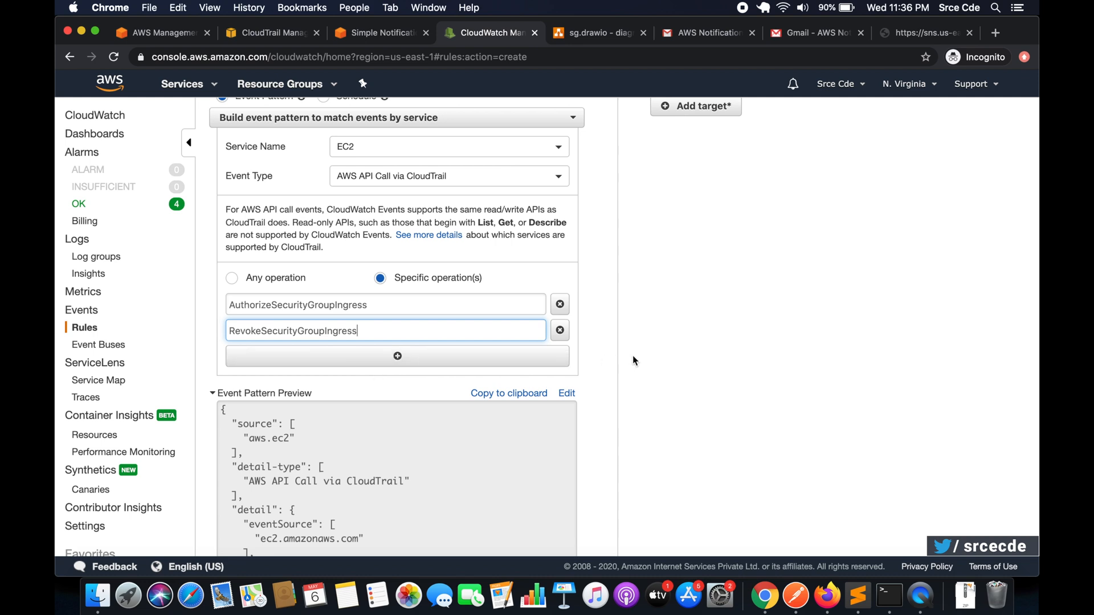
- Add an SNS topic target to the rule and select seg-topic as its topic
scroll(617, 333, down, 2)
scroll(618, 333, up, 4)
click(709, 257)
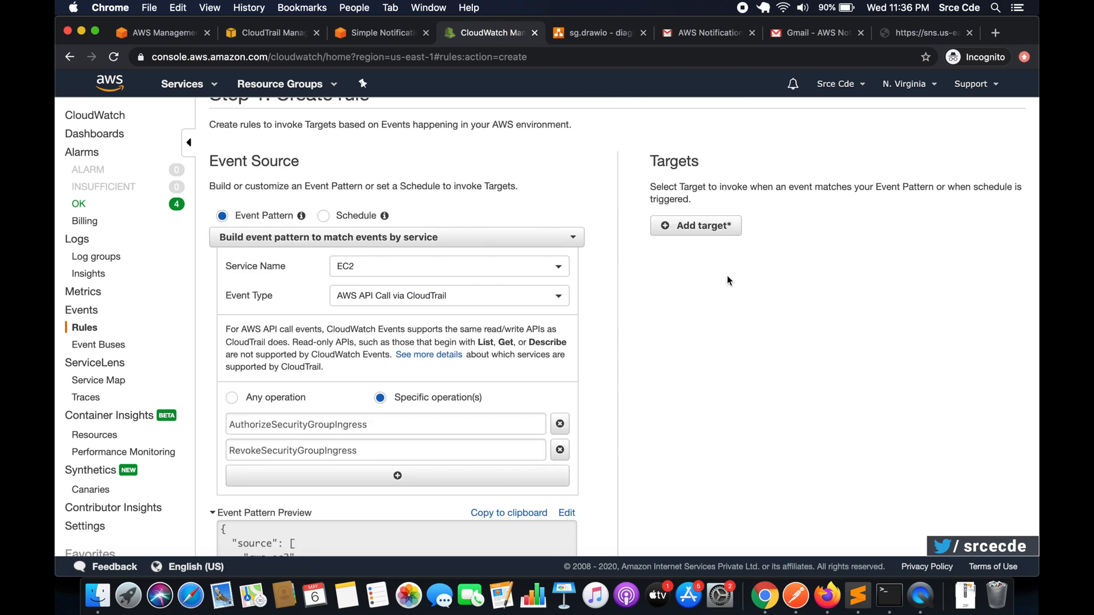
click(698, 228)
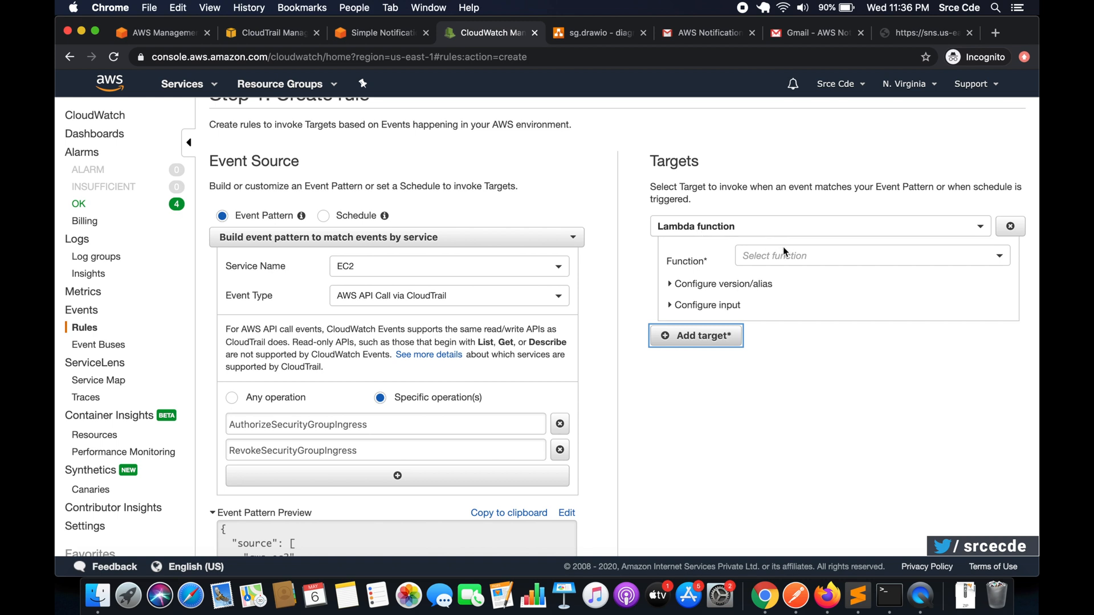
click(780, 227)
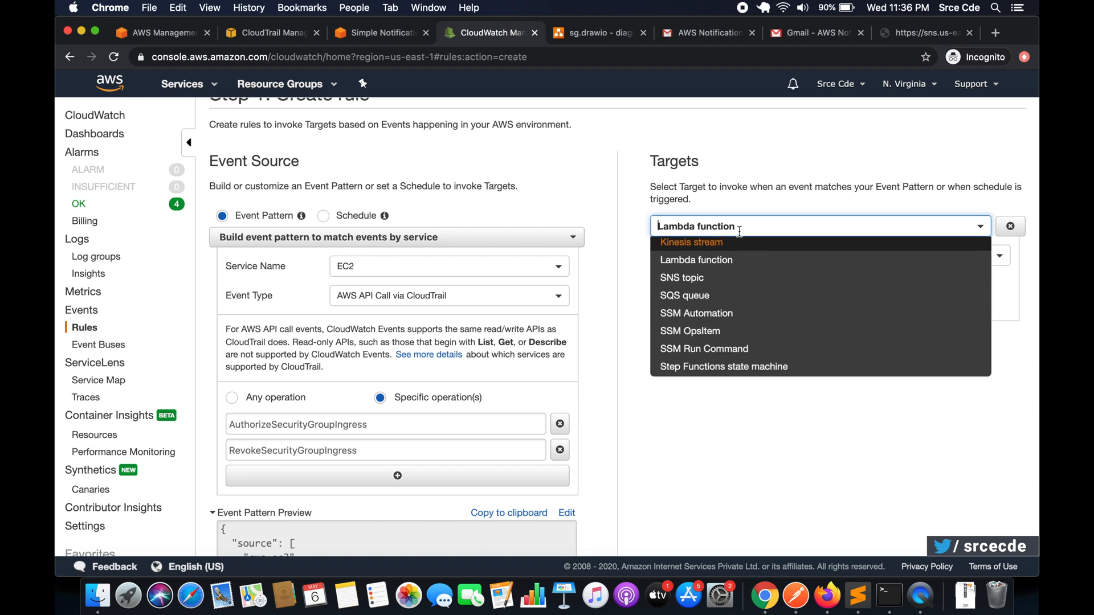
scroll(739, 303, down, 3)
scroll(738, 303, up, 3)
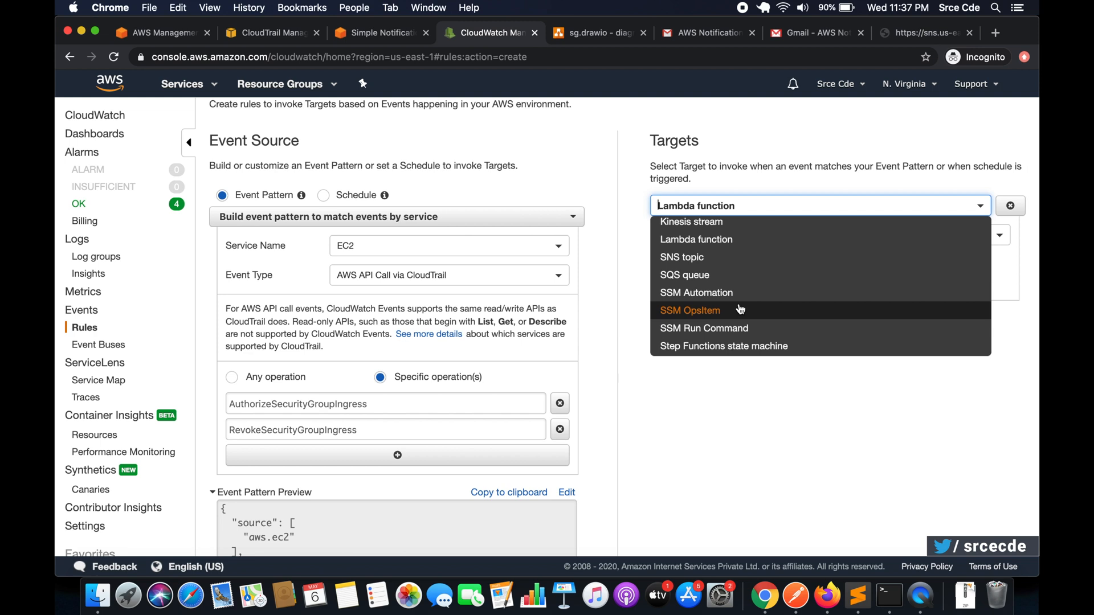
click(728, 268)
click(769, 239)
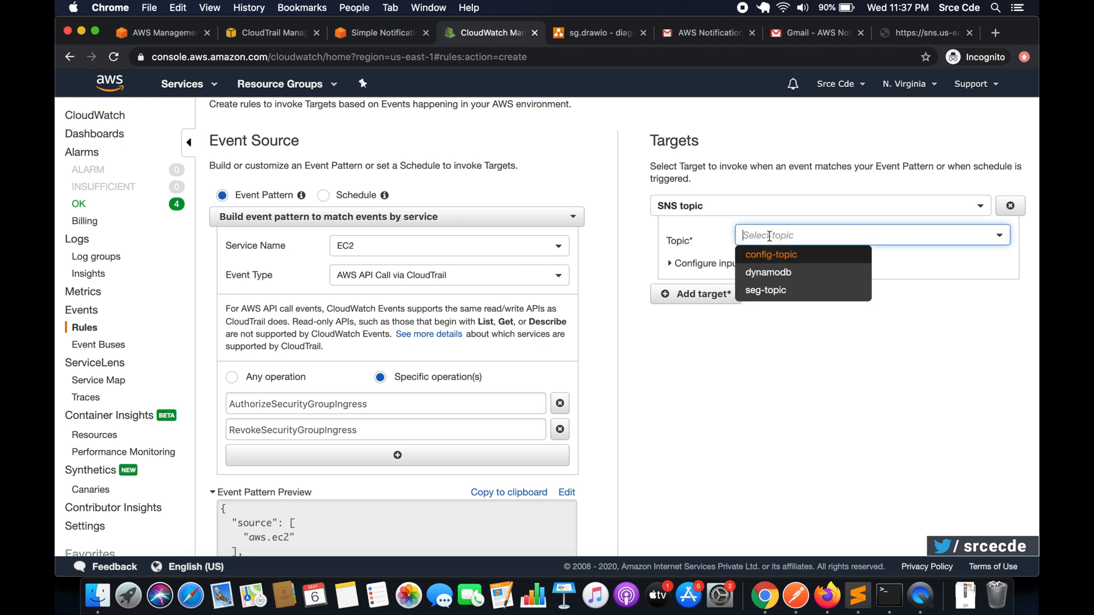
click(785, 293)
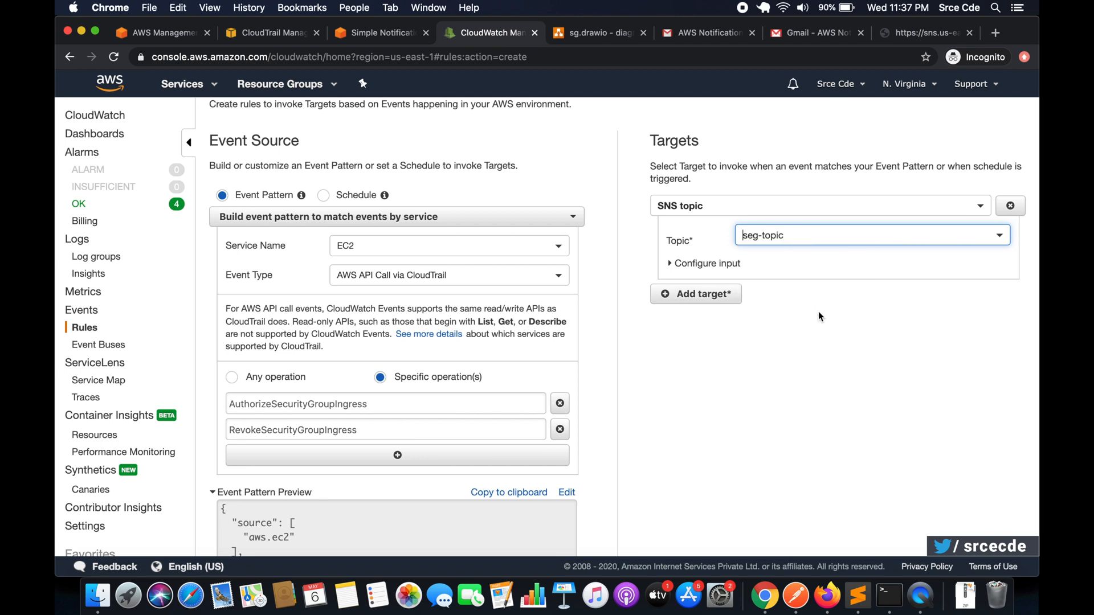
- Continue to the rule details, name the rule seg-rule and create it in the enabled state
scroll(794, 326, down, 1)
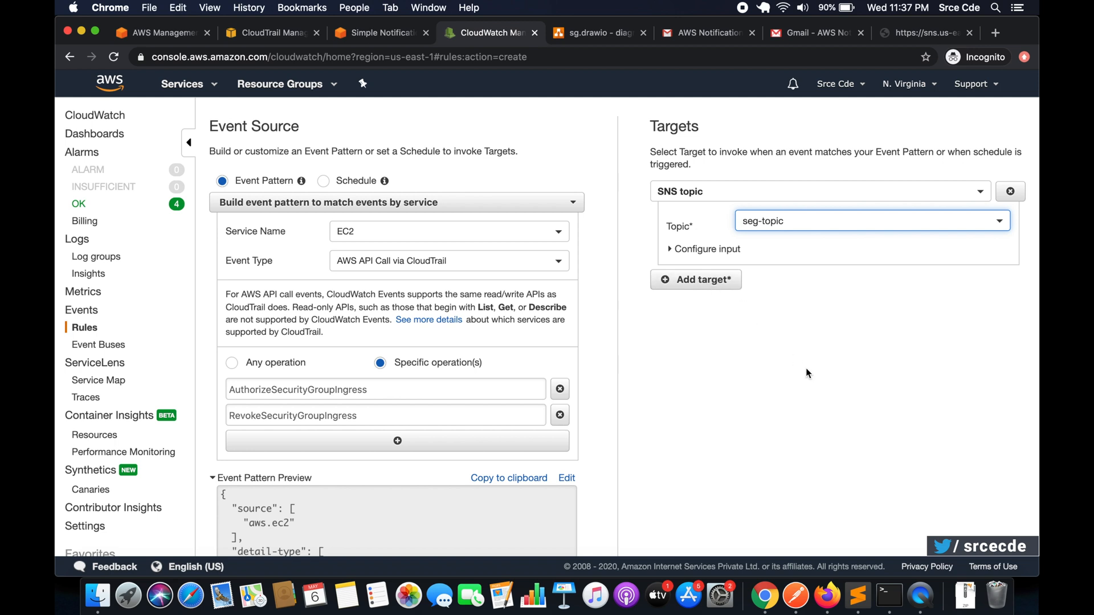
scroll(806, 374, up, 2)
scroll(807, 373, down, 5)
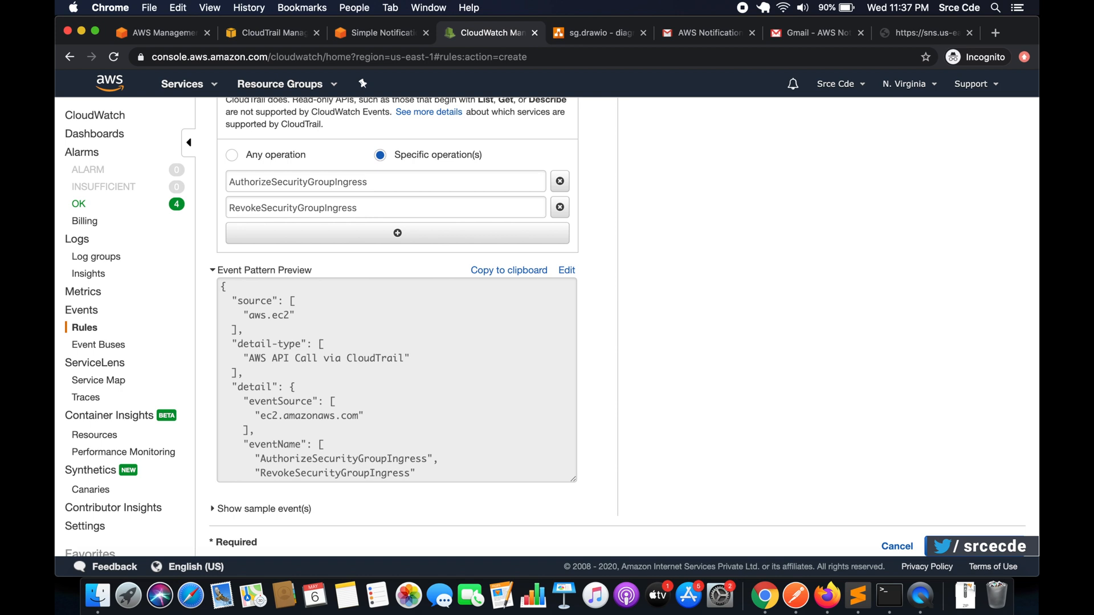
click(986, 546)
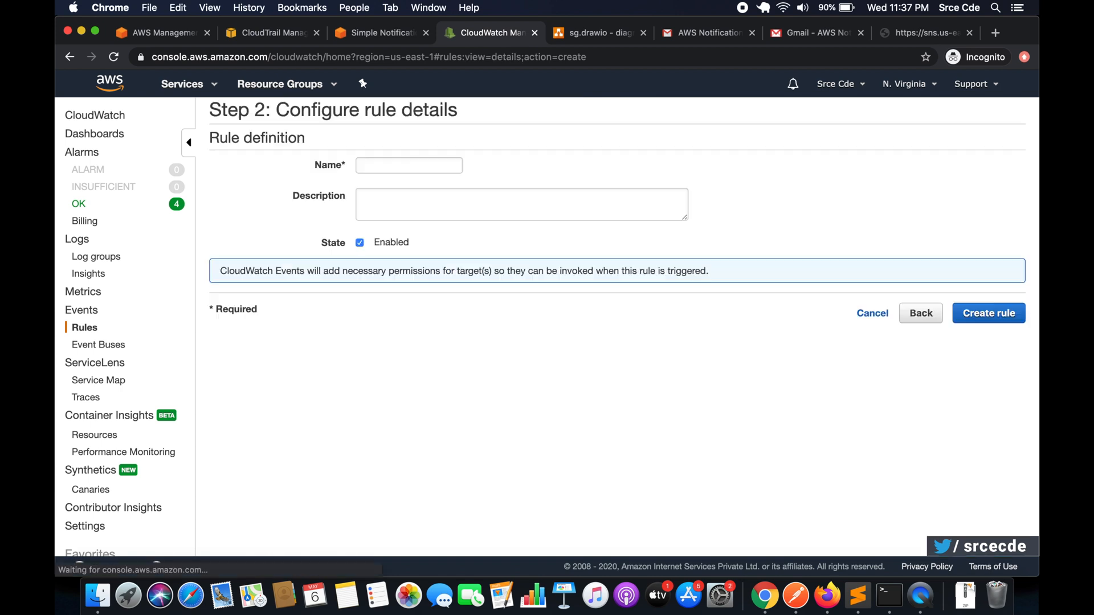
click(403, 164)
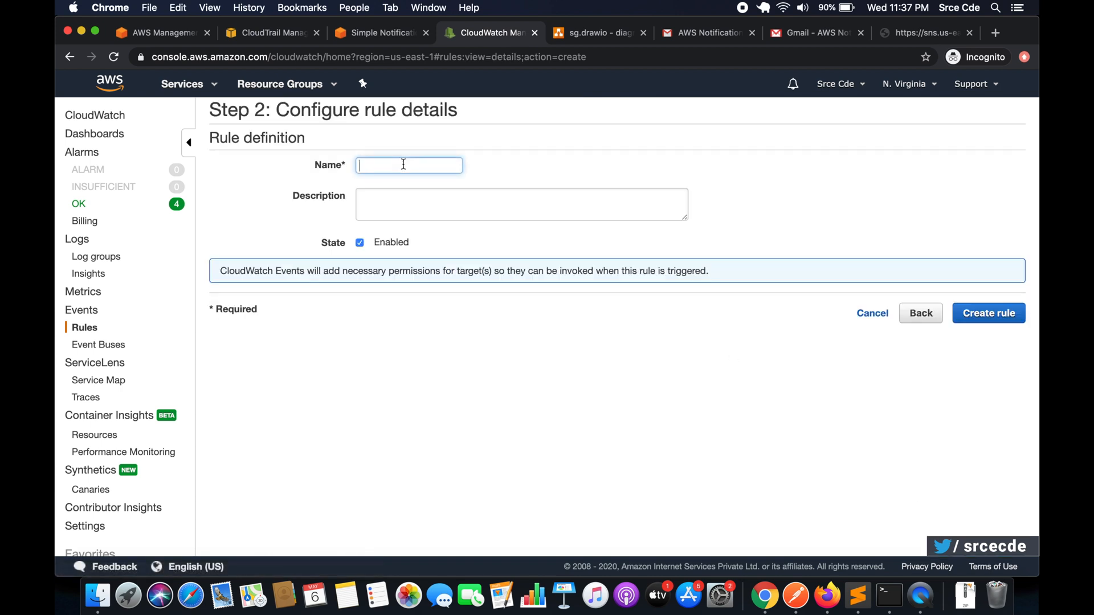
text(seg-rule)
click(999, 314)
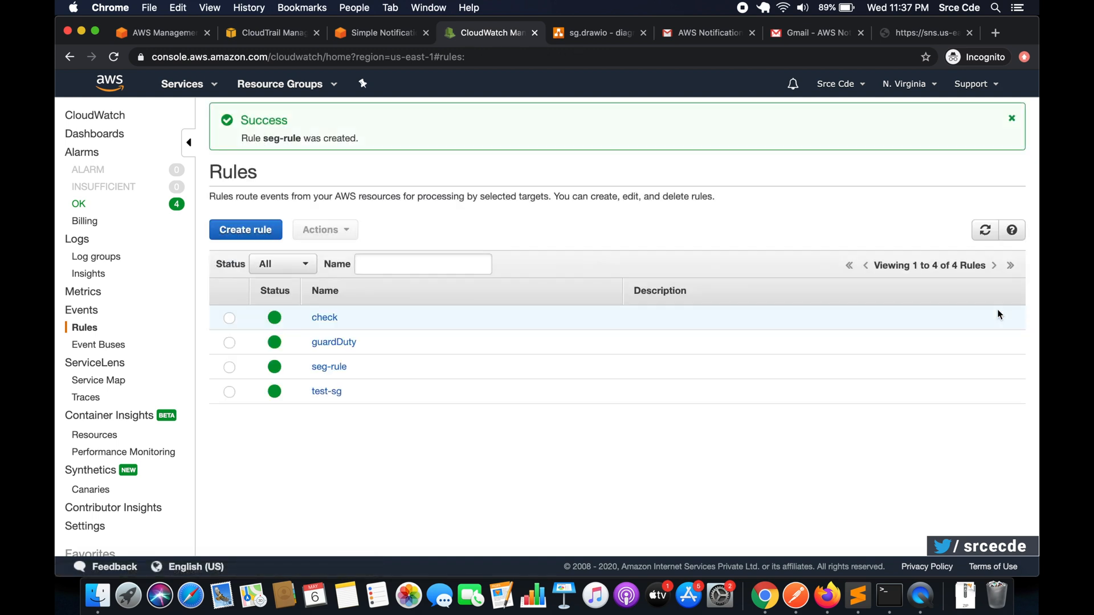
- Open the EC2 service in the Simple Notification Service browser tab and go to its security groups
click(372, 38)
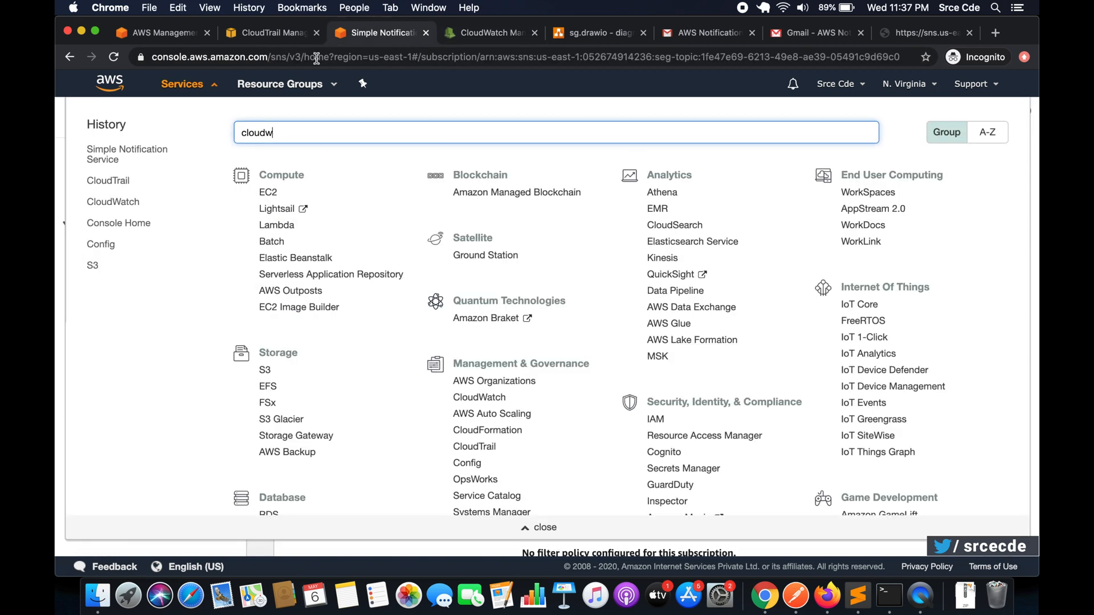
click(261, 194)
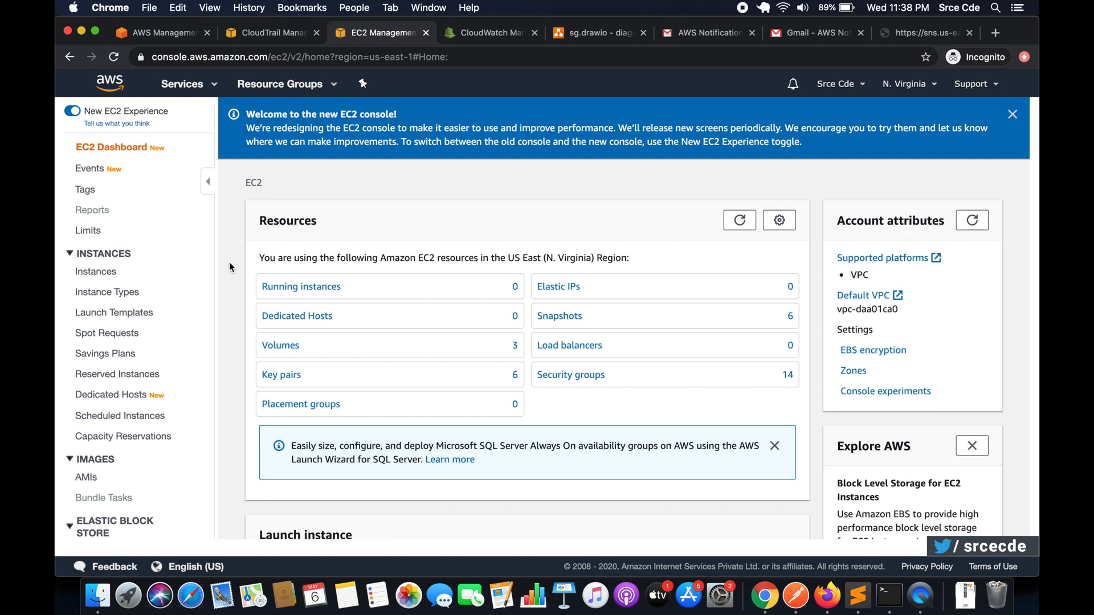
scroll(170, 311, down, 5)
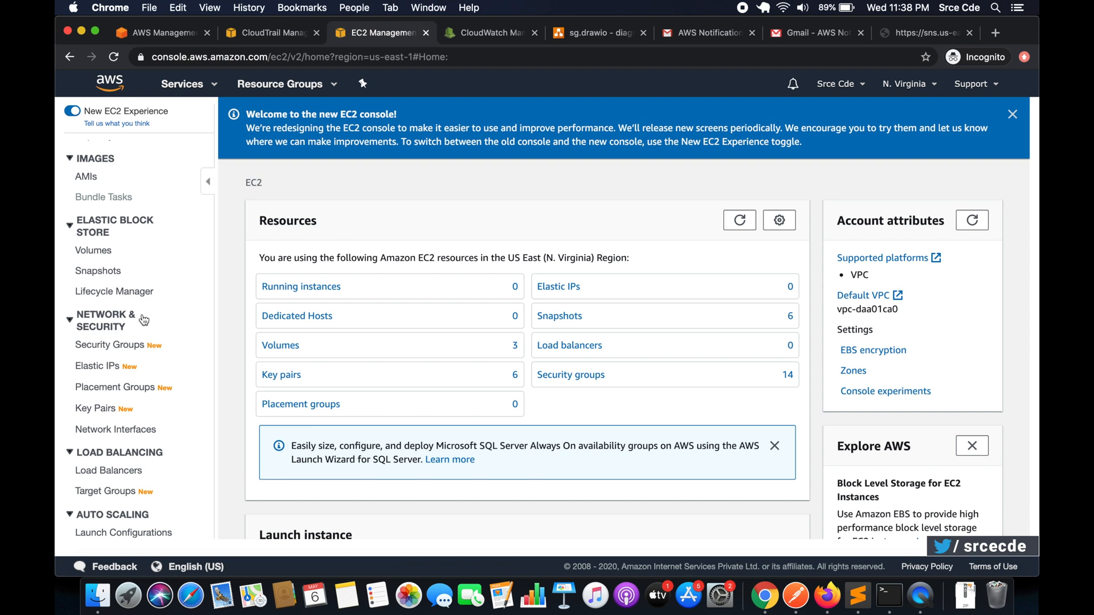
scroll(142, 348, down, 1)
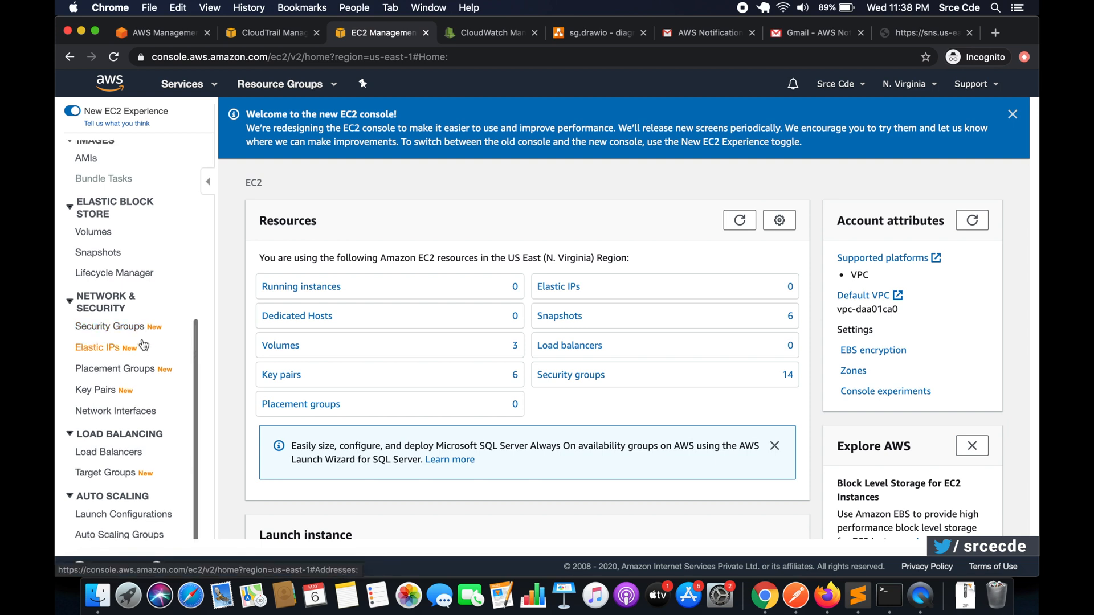
click(133, 329)
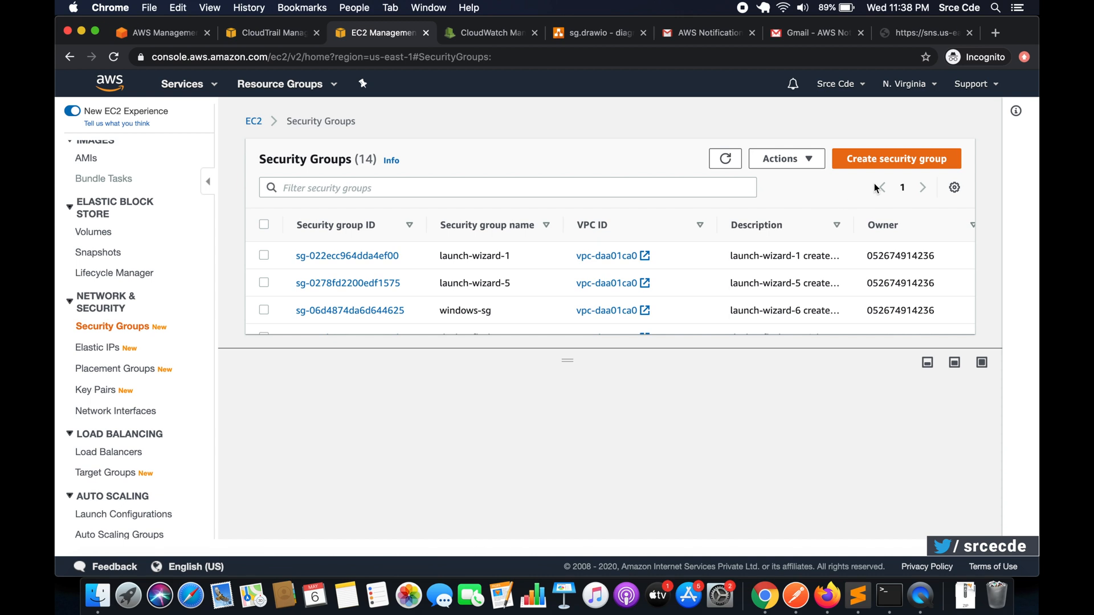
- Start a new security group with sg-new as both its name and description
click(895, 162)
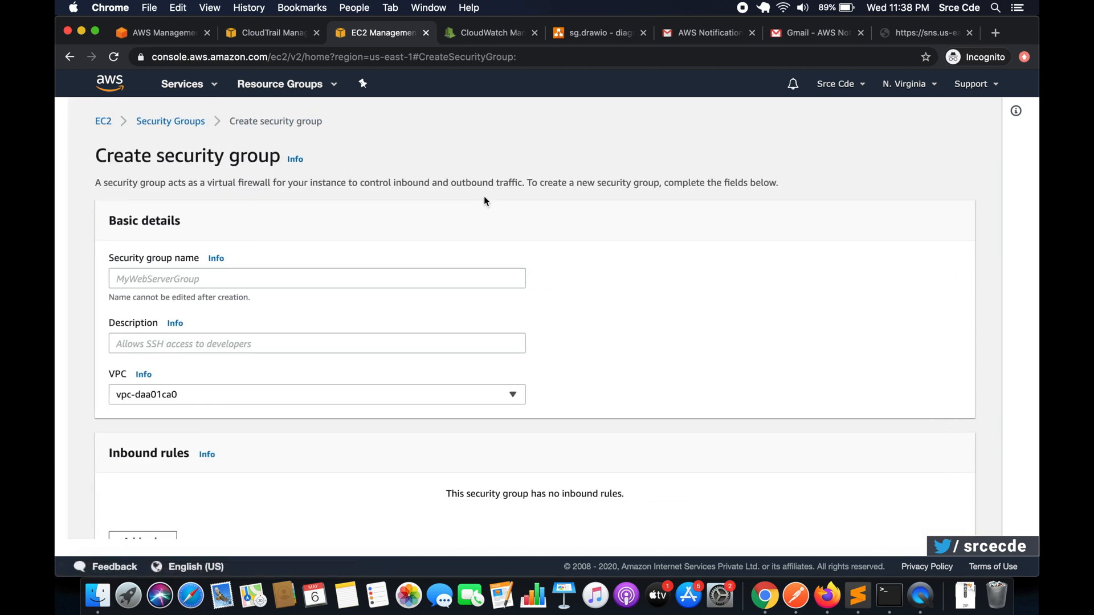
click(290, 280)
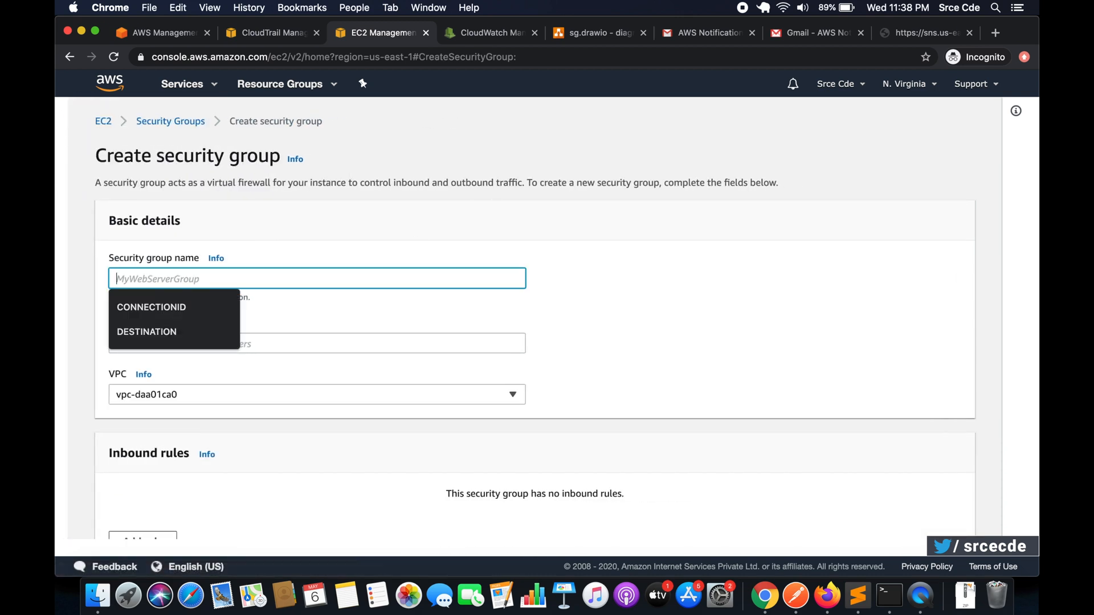
text(sg-new)
key(super+a)
key(super+c)
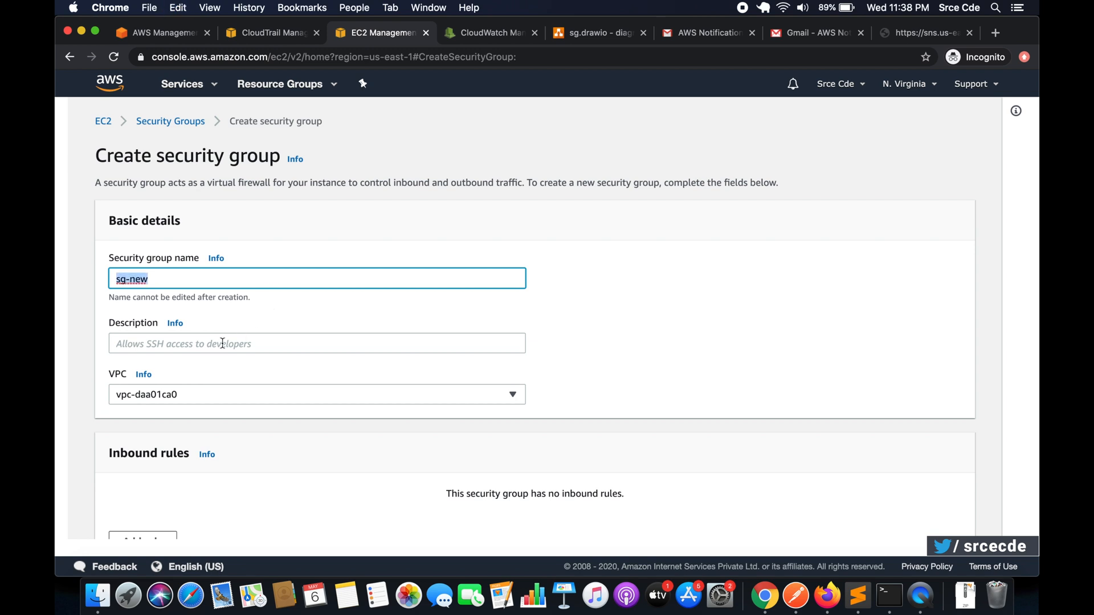
click(223, 342)
key(super+v)
- Add a Custom TCP inbound rule for port 22 with source Anywhere and try to create the security group
scroll(405, 359, down, 3)
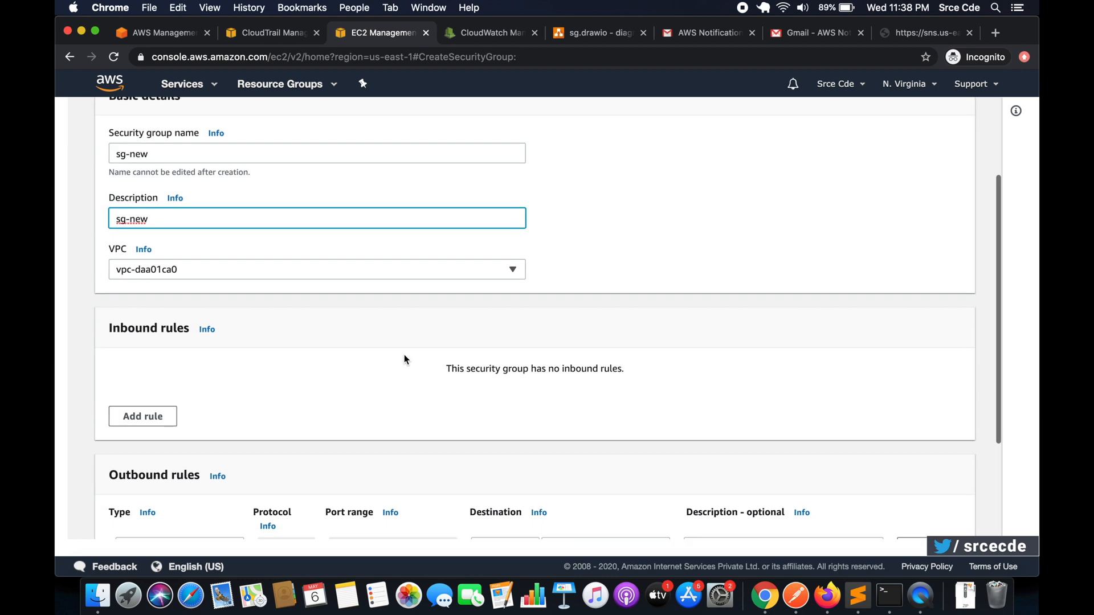
scroll(404, 359, down, 3)
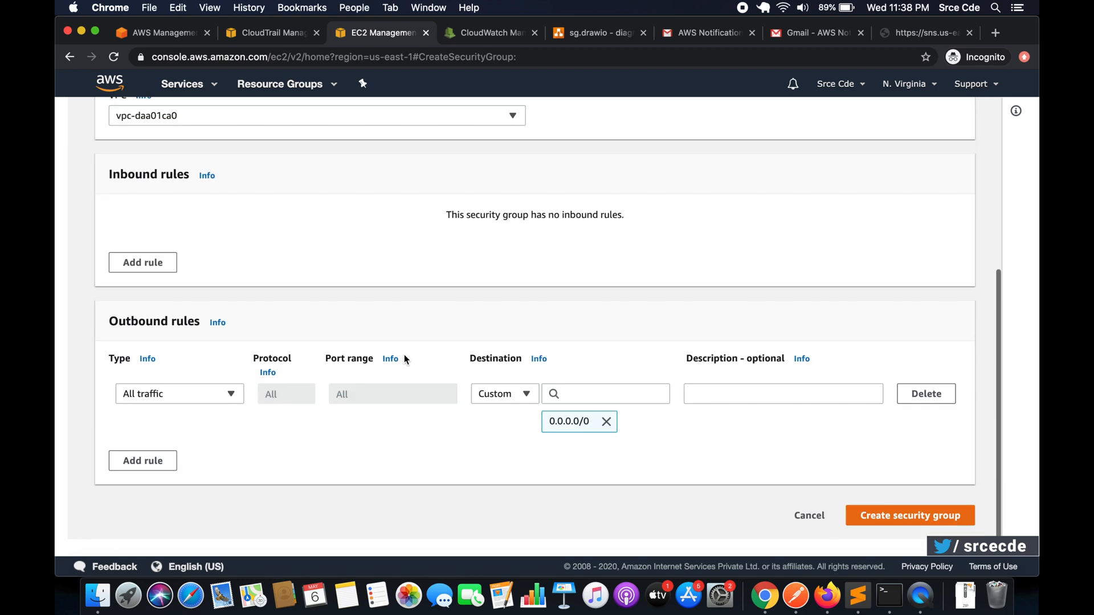
click(150, 262)
double_click(347, 246)
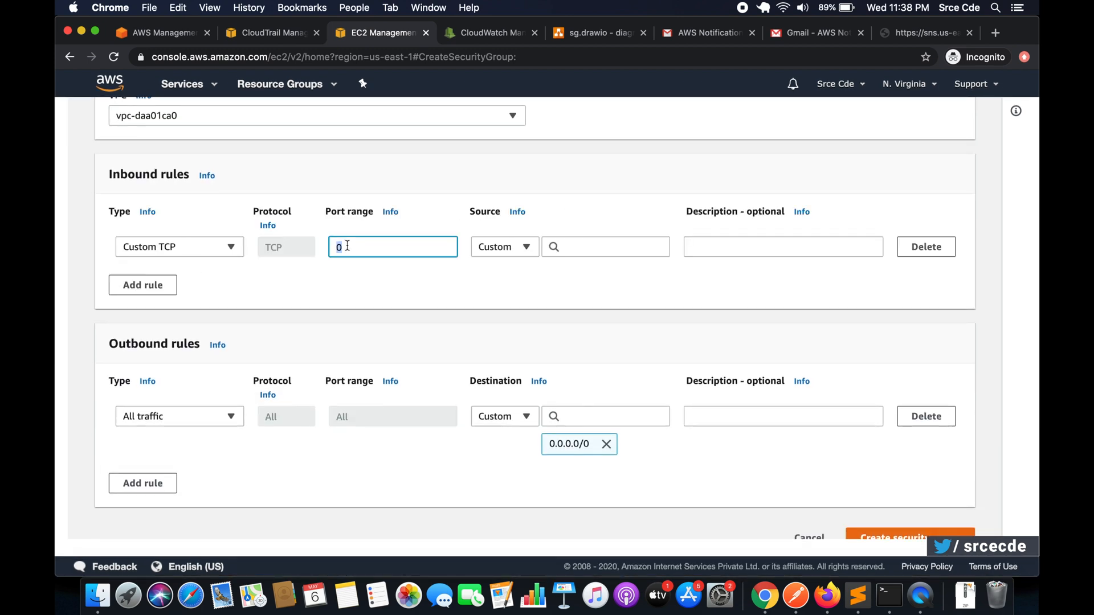
text(22)
click(521, 247)
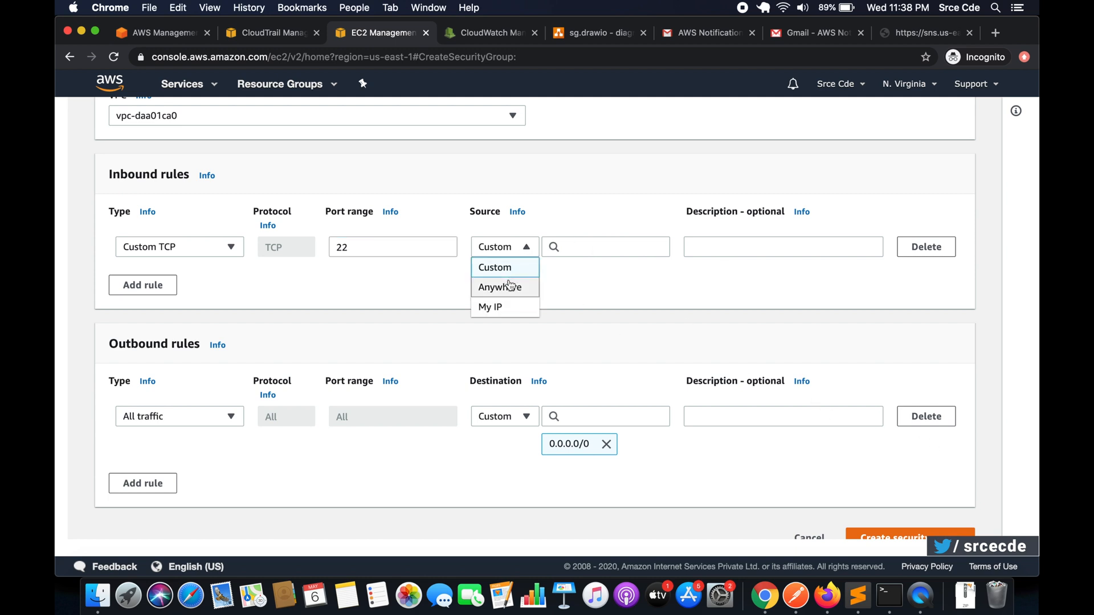
click(519, 286)
scroll(657, 319, down, 3)
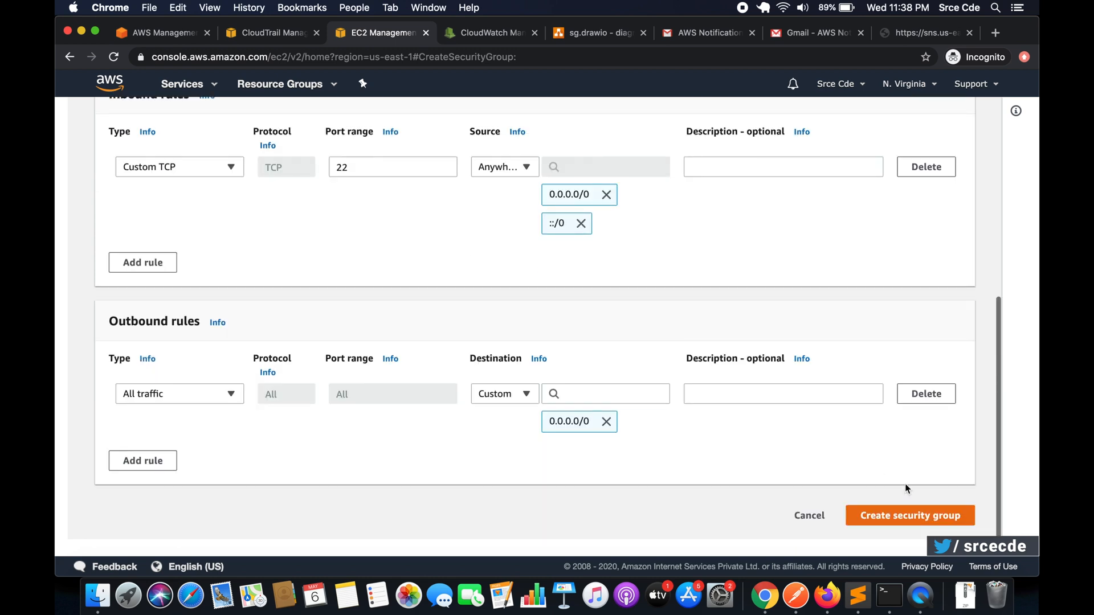
click(904, 518)
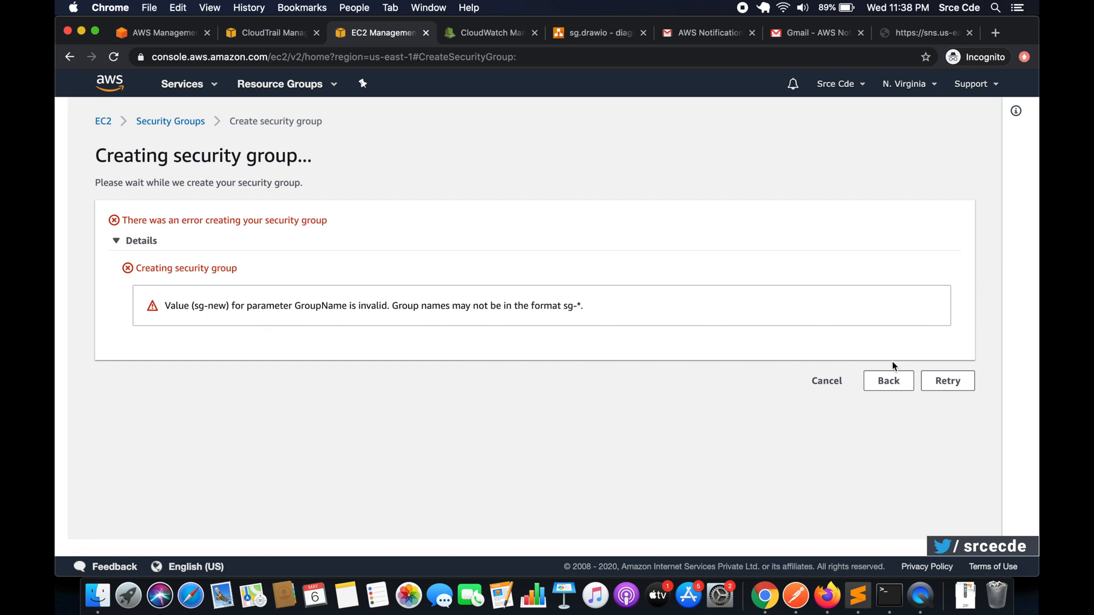
- Return to the security group form, change the name to sgnew and create the group
click(895, 384)
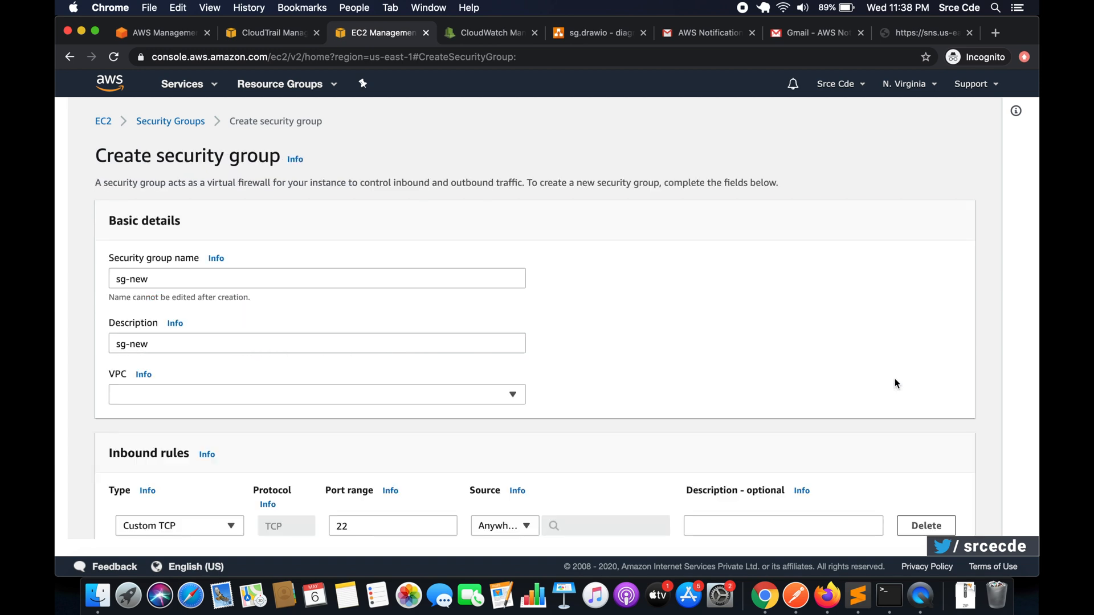
click(236, 279)
key(Left)
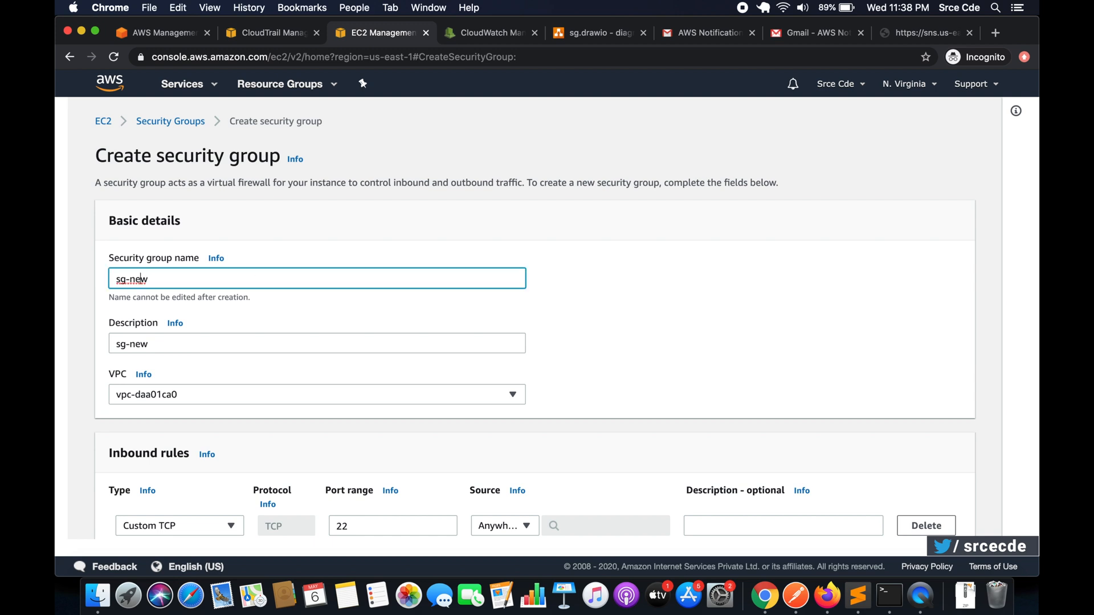
key(shift+Up)
key(Right)
key(BackSpace)
text(\)
key(BackSpace)
scroll(569, 365, down, 6)
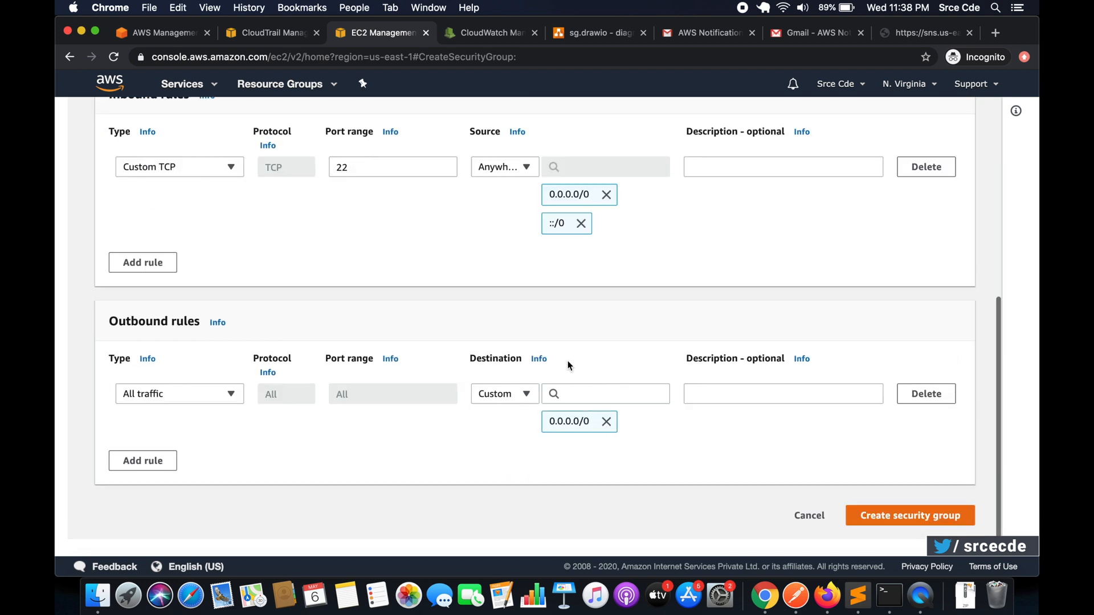
click(887, 520)
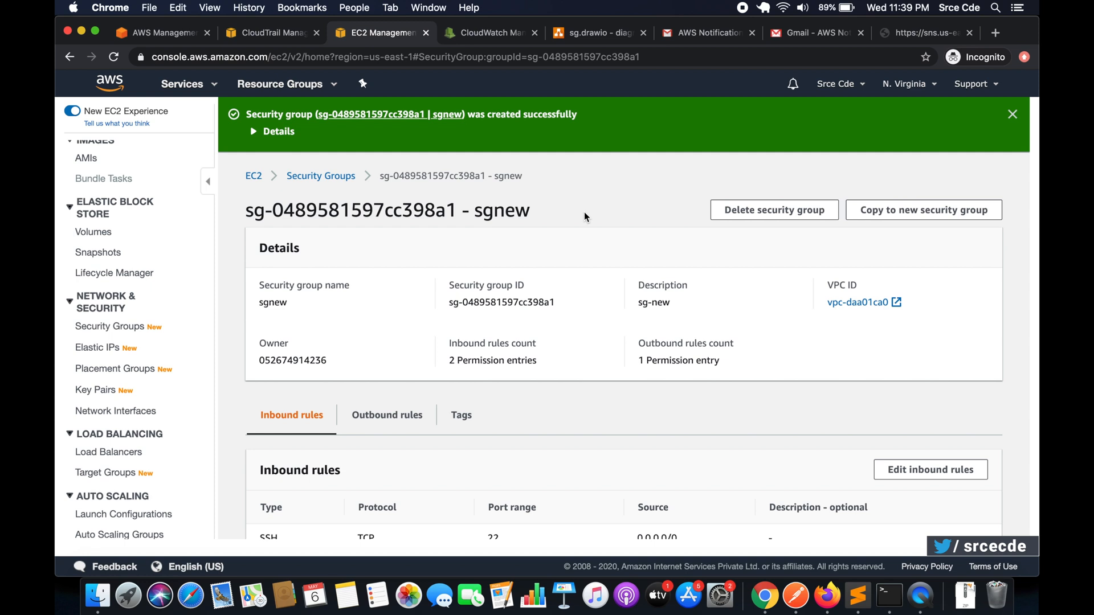
scroll(610, 323, down, 2)
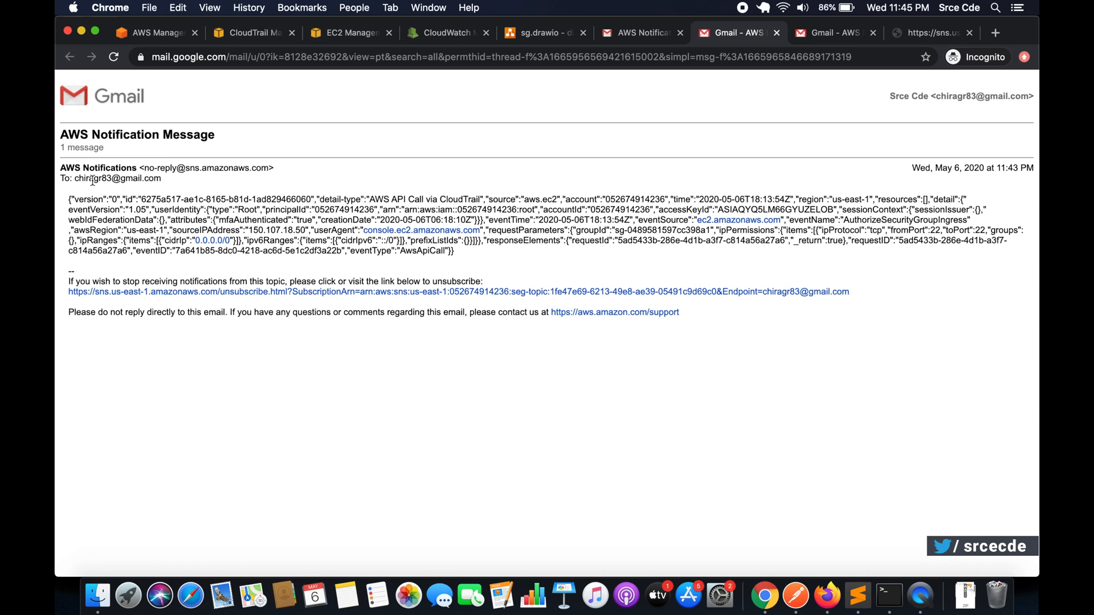
- Examine the event name and source port in the AWS notification email for the added inbound rule
drag(72, 201, 347, 253)
click(346, 252)
double_click(875, 222)
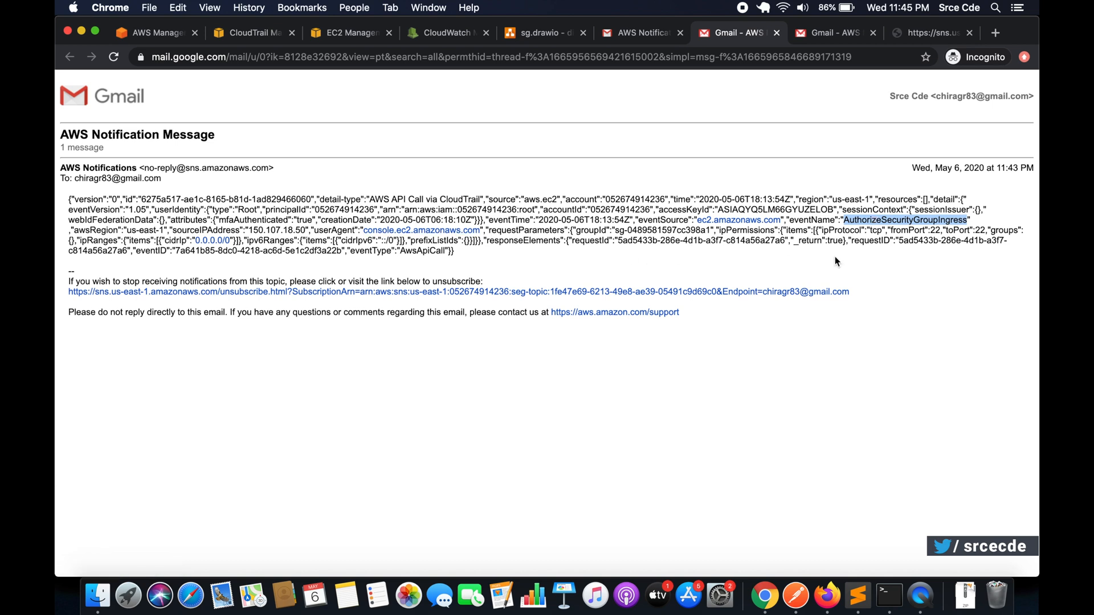
double_click(936, 231)
click(936, 231)
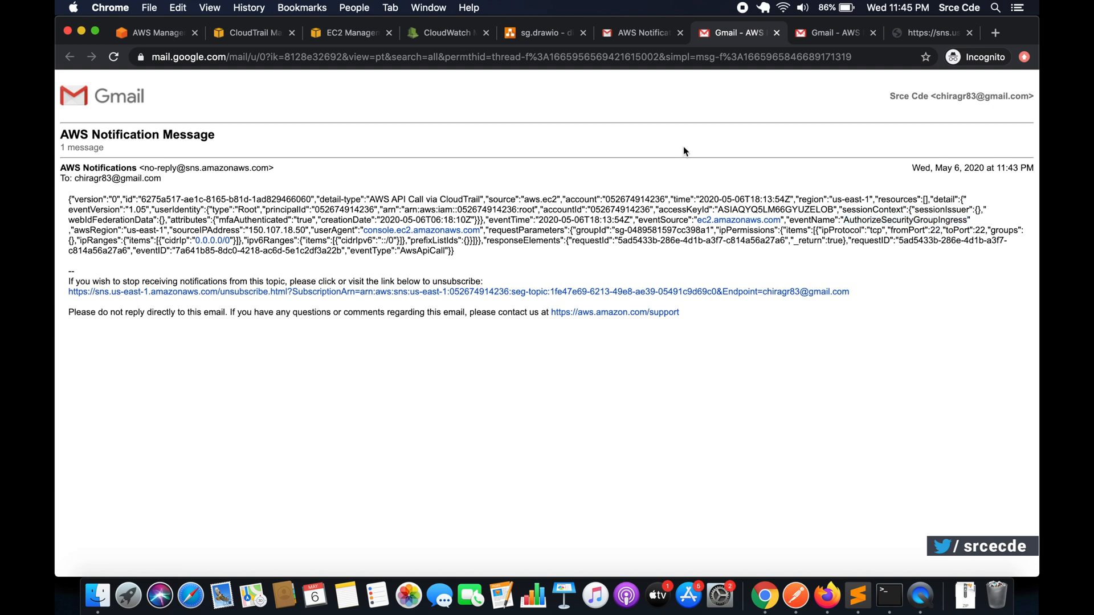
- Delete both SSH inbound rules from the sgnew security group in EC2 and save the rules
click(336, 36)
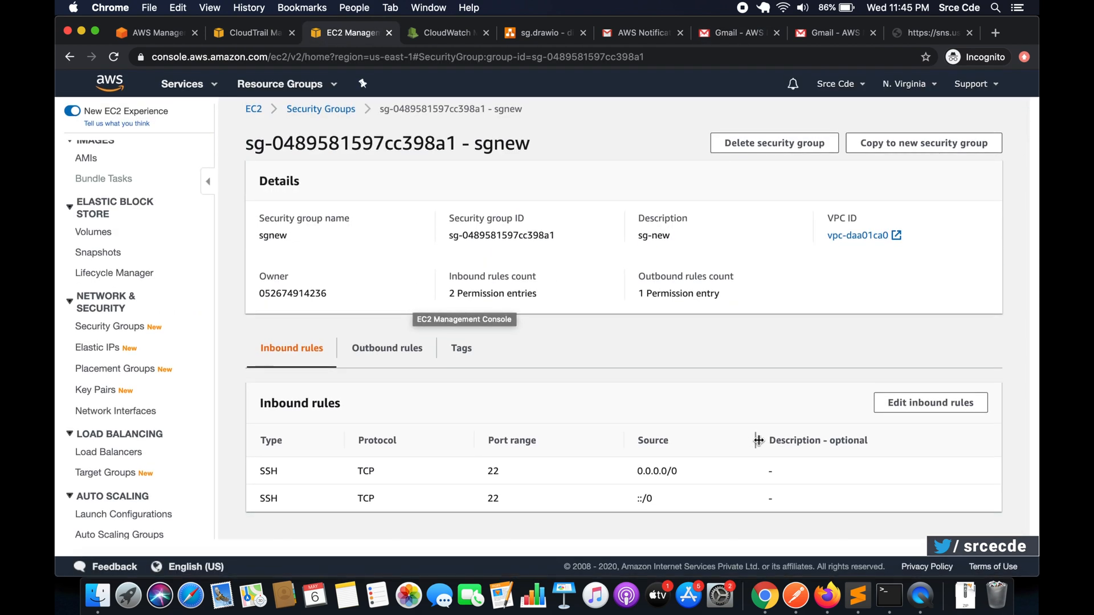
click(898, 403)
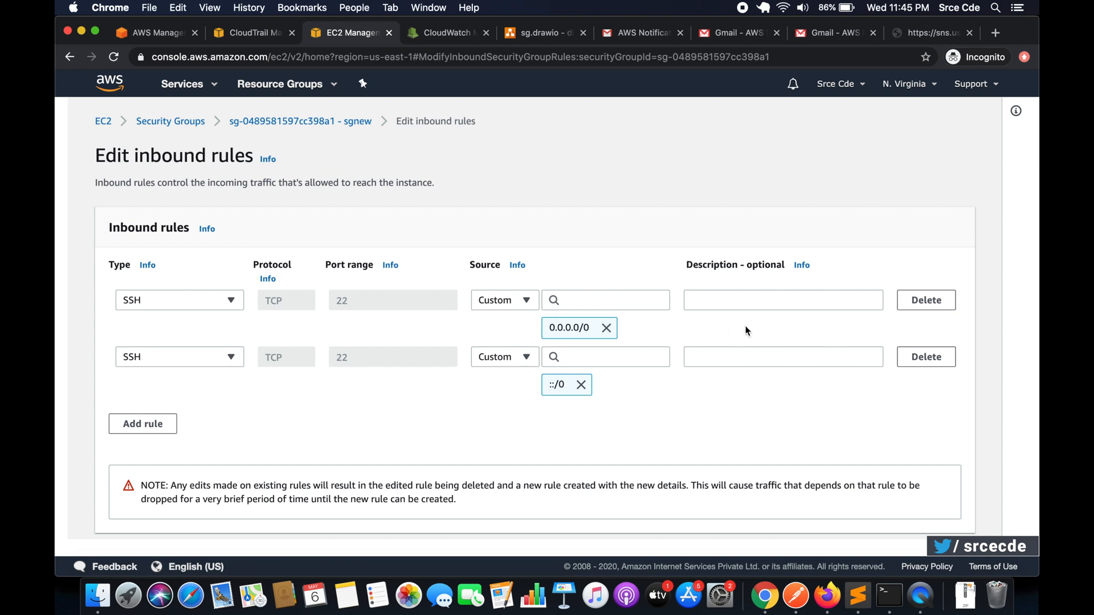
click(918, 304)
click(919, 303)
click(939, 456)
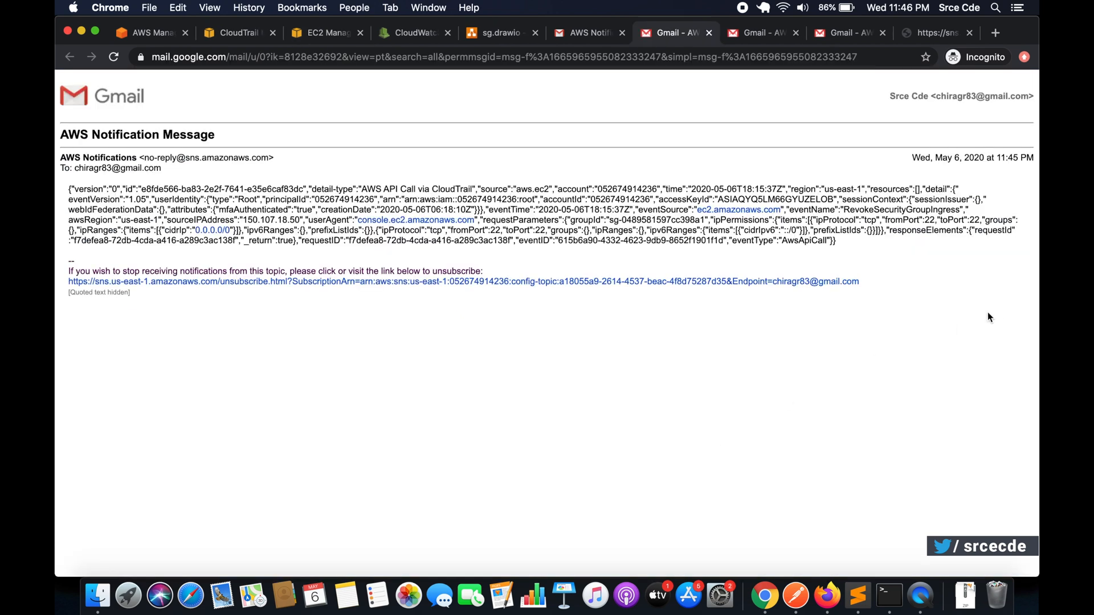
- Check the event name and source port in the rule-removal notification email, and return to the sg.drawio diagram
double_click(878, 210)
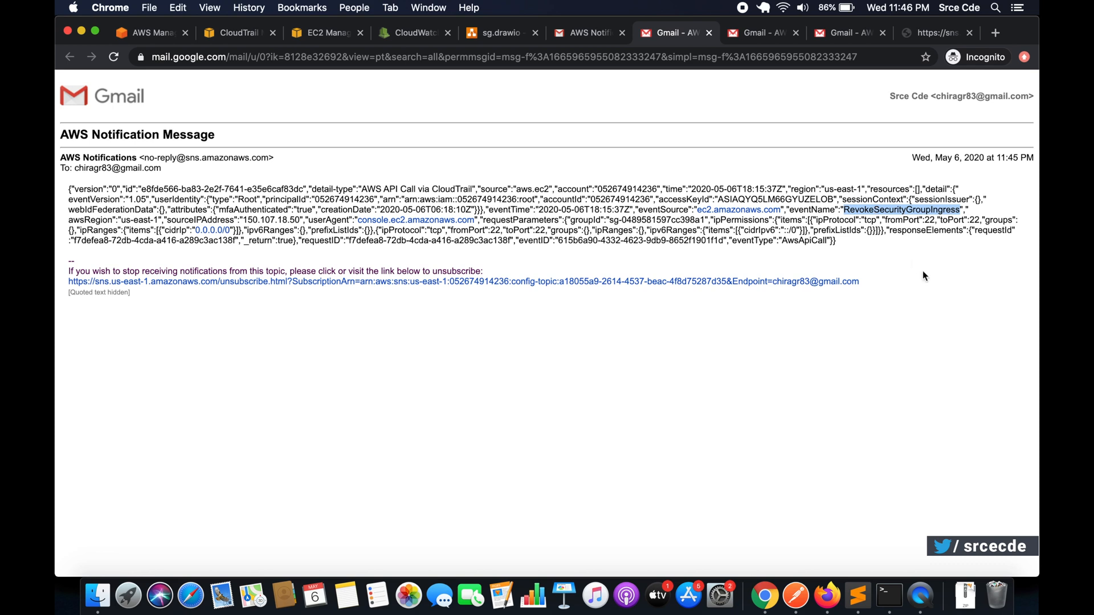
double_click(929, 220)
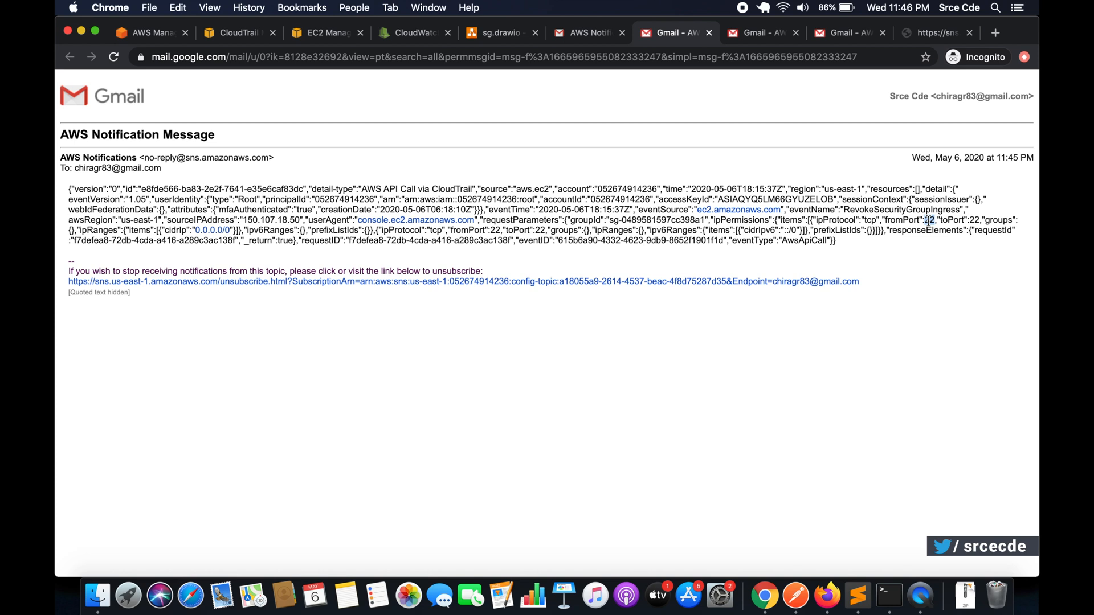
click(423, 29)
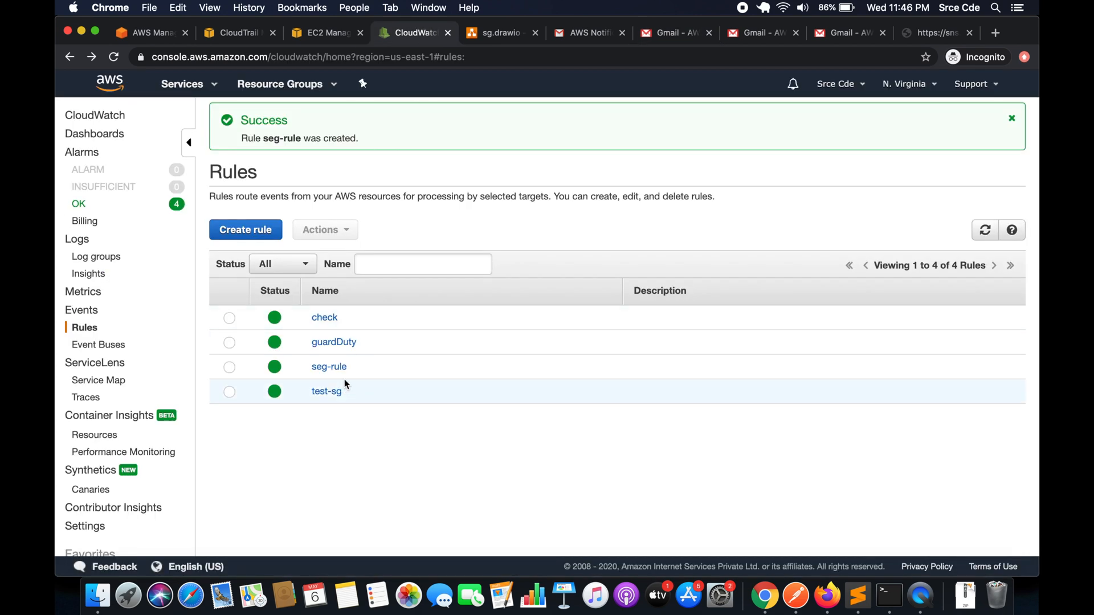
click(491, 34)
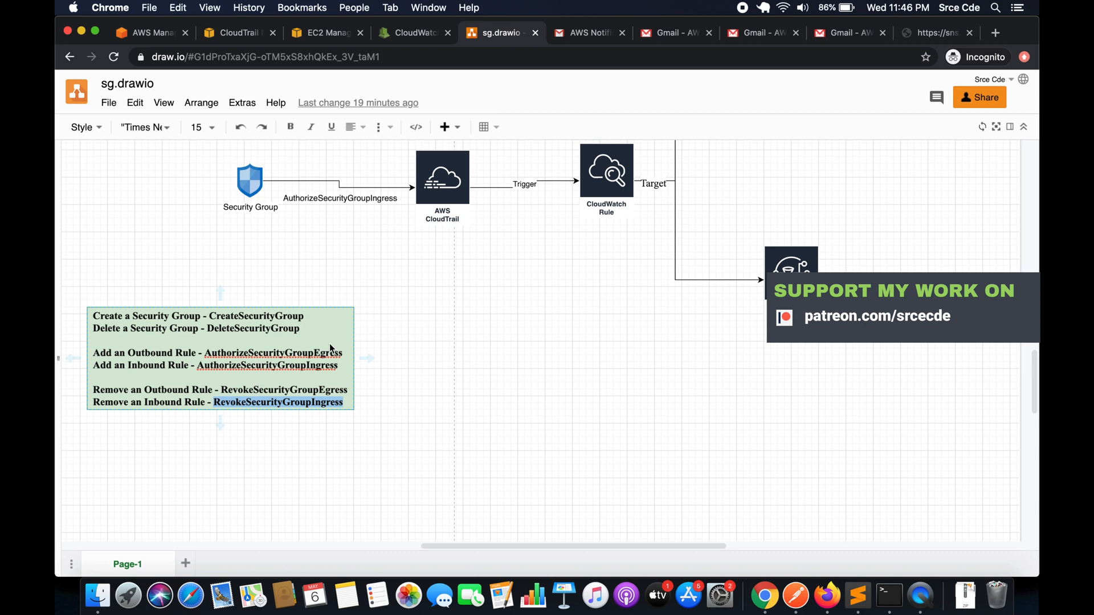